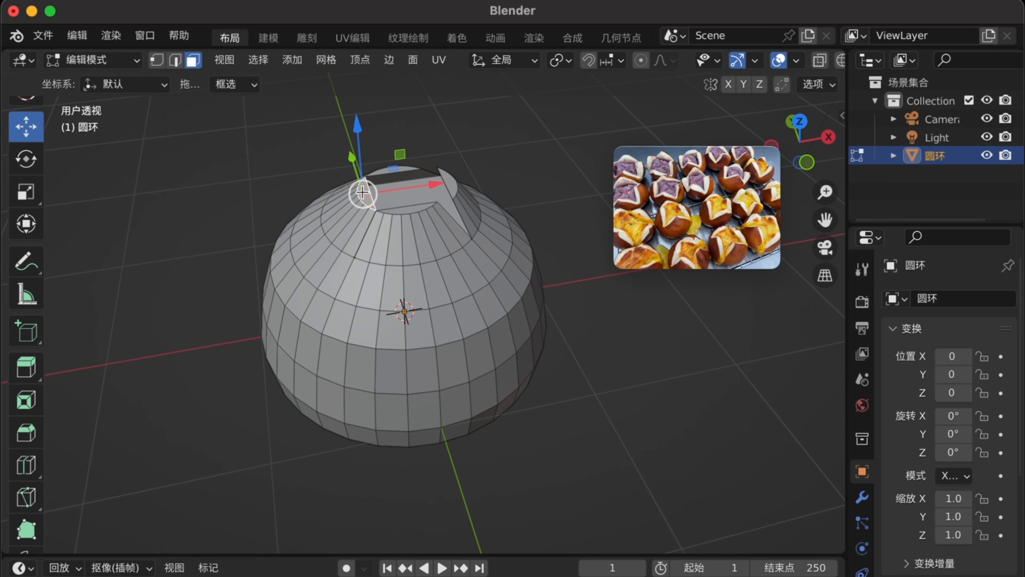
Move a petal-tip face slightly along the X axis to reshape the bun's top opening
{"action": "left_click", "coordinate": [787, 157]}
{"action": "left_click_drag", "start_coordinate": [438, 162], "coordinate": [426, 160]}
{"action": "middle_click_drag", "start_coordinate": [426, 160], "coordinate": [347, 250]}
{"action": "left_click", "coordinate": [389, 231]}
{"action": "left_click", "coordinate": [818, 159]}
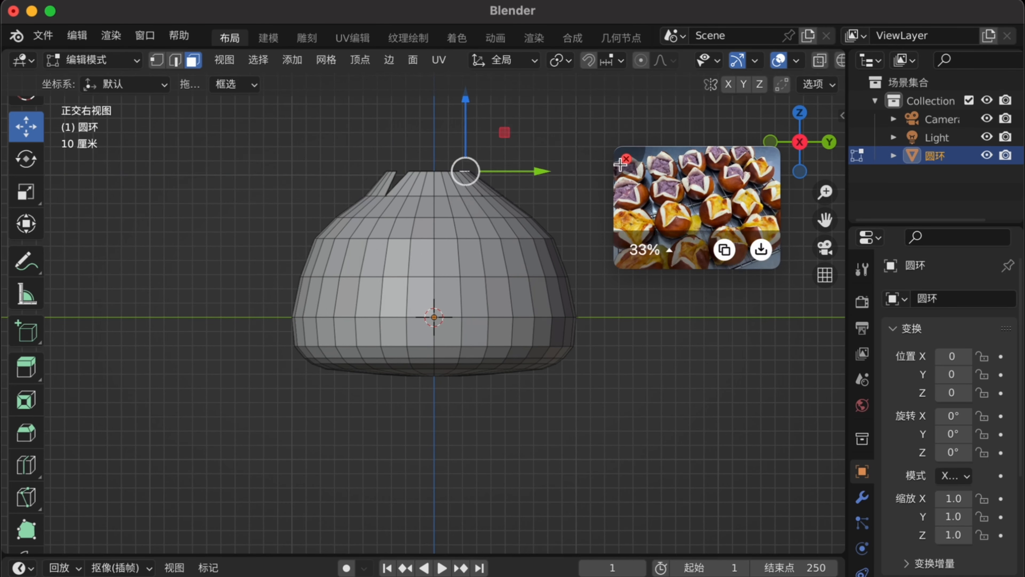
{"action": "middle_click_drag", "start_coordinate": [464, 167], "coordinate": [585, 227]}
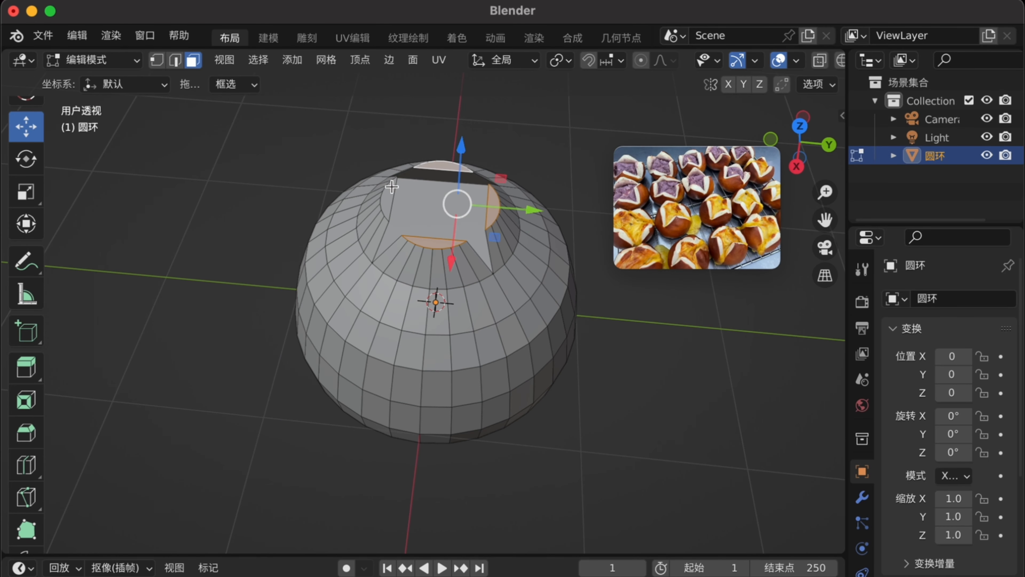
Add the other petal-tip faces around the opening to the selection and adjust them together
{"action": "left_click", "coordinate": [425, 175], "text": "shift"}
{"action": "left_click", "coordinate": [491, 214], "text": "shift"}
{"action": "left_click", "coordinate": [437, 259], "text": "shift"}
{"action": "middle_click_drag", "start_coordinate": [404, 313], "coordinate": [435, 286]}
{"action": "right_click", "coordinate": [435, 286]}
{"action": "left_click_drag", "start_coordinate": [391, 167], "coordinate": [415, 183]}
{"action": "middle_click_drag", "start_coordinate": [263, 226], "coordinate": [263, 200]}
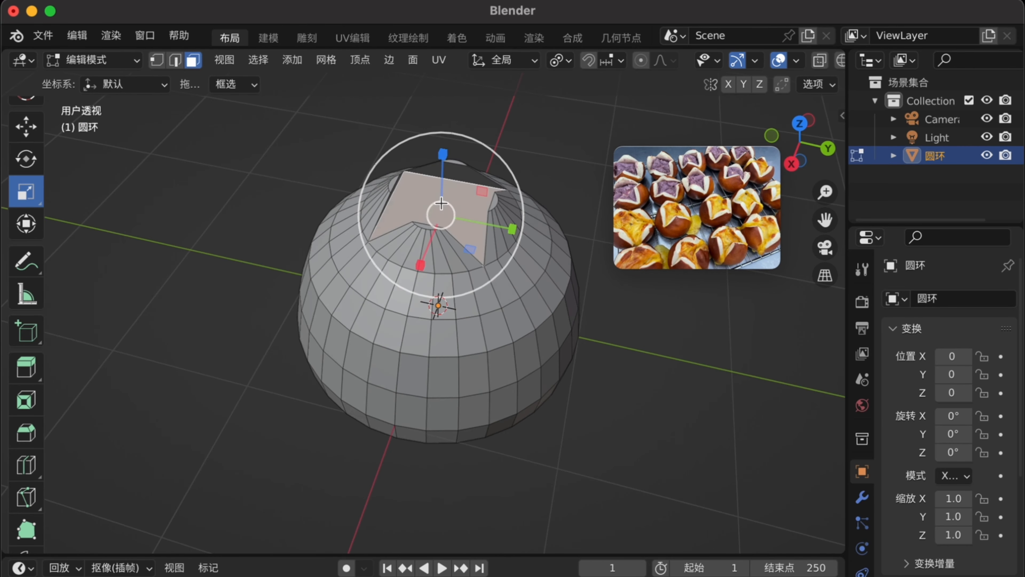
Lower the selected notch vertices between the petals about 0.067 m along Z and scale them up
{"action": "left_click_drag", "start_coordinate": [401, 97], "coordinate": [400, 108]}
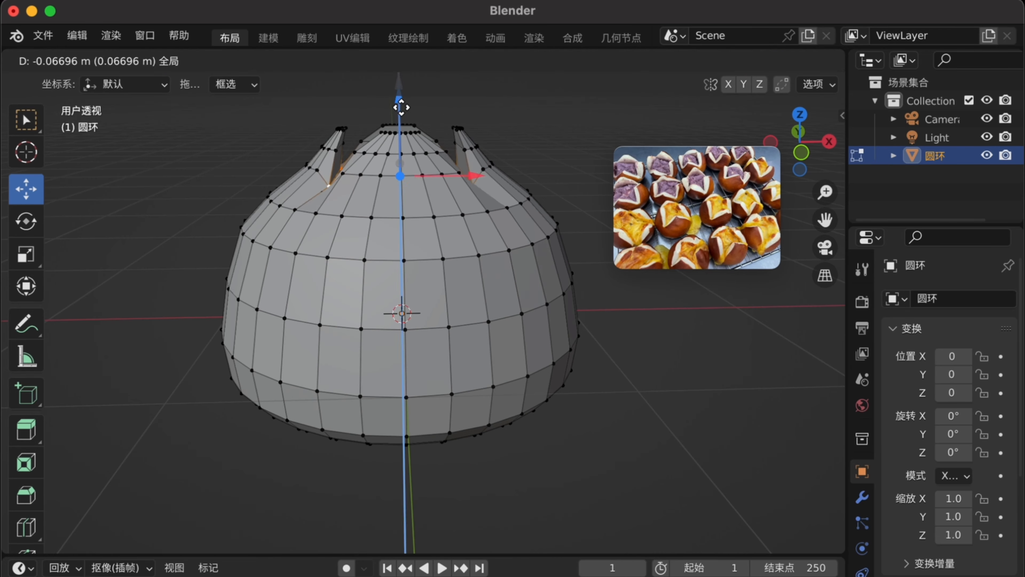
{"action": "left_click", "coordinate": [26, 254]}
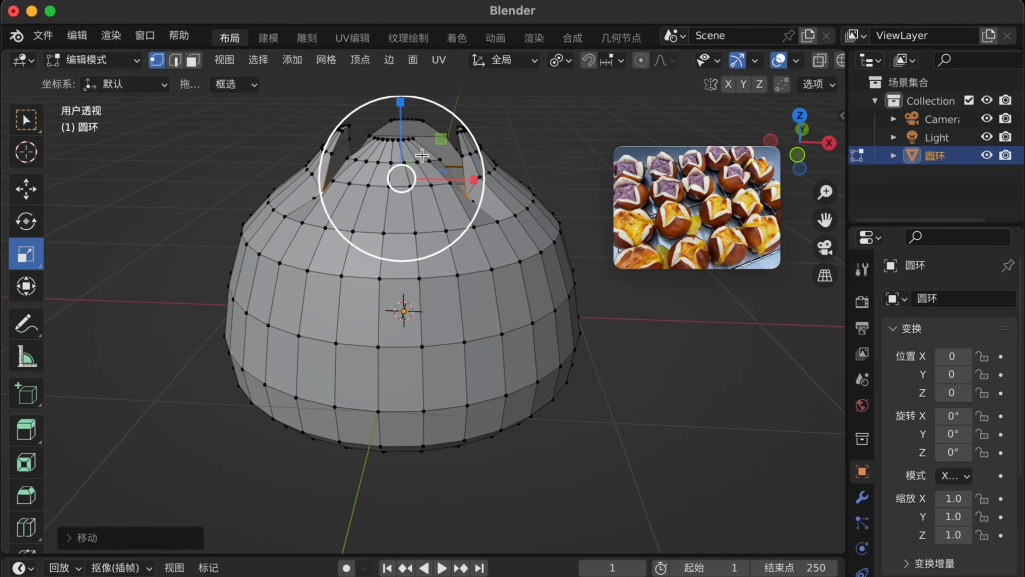
{"action": "left_click_drag", "start_coordinate": [448, 134], "coordinate": [465, 117]}
{"action": "middle_click_drag", "start_coordinate": [464, 117], "coordinate": [567, 138]}
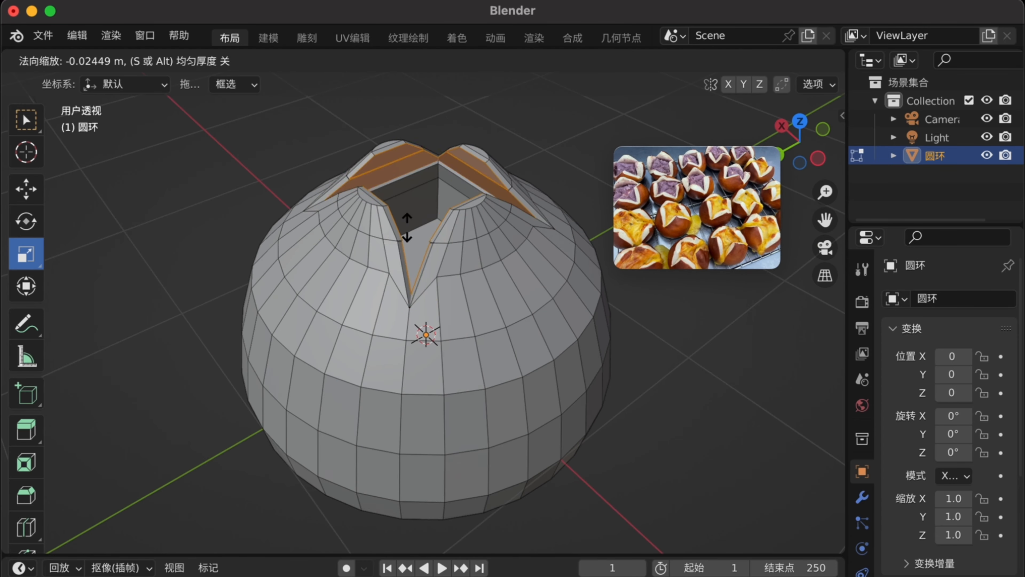
Shrink the petals' side faces by about 0.024 m along their normals and extrude the first petal's side faces
{"action": "left_click", "coordinate": [407, 228]}
{"action": "middle_click_drag", "start_coordinate": [407, 227], "coordinate": [399, 247]}
{"action": "left_click", "coordinate": [26, 429]}
{"action": "left_click_drag", "start_coordinate": [317, 144], "coordinate": [322, 166]}
{"action": "middle_click_drag", "start_coordinate": [322, 166], "coordinate": [367, 190]}
{"action": "left_click_drag", "start_coordinate": [313, 214], "coordinate": [327, 213]}
{"action": "middle_click_drag", "start_coordinate": [327, 213], "coordinate": [325, 178]}
Extrude the side faces of the next petal slightly to give it thickness
{"action": "middle_click_drag", "start_coordinate": [207, 208], "coordinate": [412, 133]}
{"action": "left_click", "coordinate": [440, 137]}
{"action": "left_click_drag", "start_coordinate": [567, 155], "coordinate": [555, 156]}
{"action": "middle_click_drag", "start_coordinate": [555, 156], "coordinate": [566, 194]}
{"action": "left_click_drag", "start_coordinate": [581, 190], "coordinate": [573, 188]}
{"action": "middle_click_drag", "start_coordinate": [456, 250], "coordinate": [581, 231]}
Extrude the side faces of the remaining petals around the opening to thicken them
{"action": "left_click", "coordinate": [389, 146]}
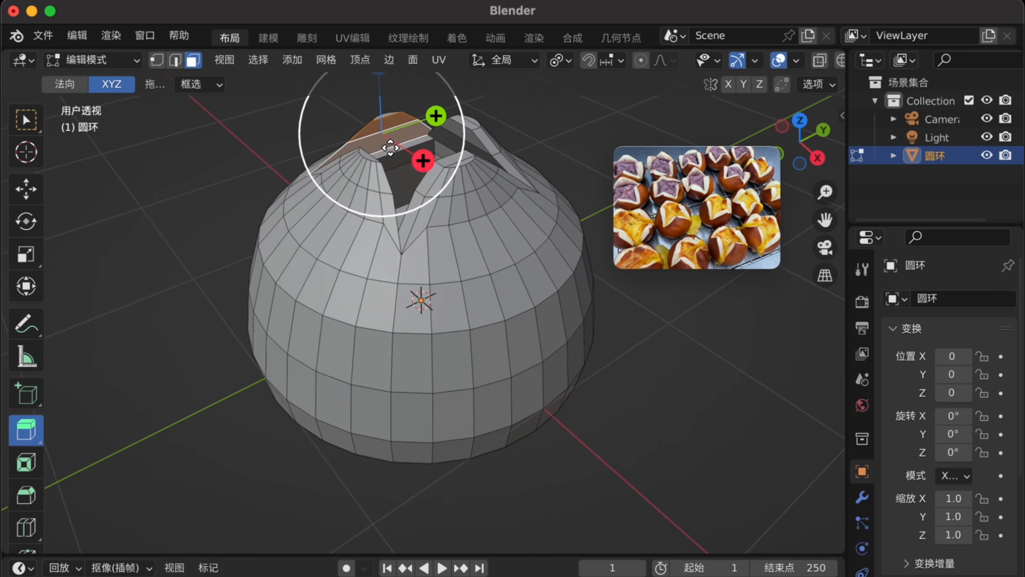
{"action": "middle_click_drag", "start_coordinate": [389, 147], "coordinate": [424, 136]}
{"action": "left_click_drag", "start_coordinate": [391, 153], "coordinate": [401, 155]}
{"action": "middle_click_drag", "start_coordinate": [401, 154], "coordinate": [565, 121]}
{"action": "left_click", "coordinate": [479, 159]}
{"action": "middle_click_drag", "start_coordinate": [478, 159], "coordinate": [465, 171]}
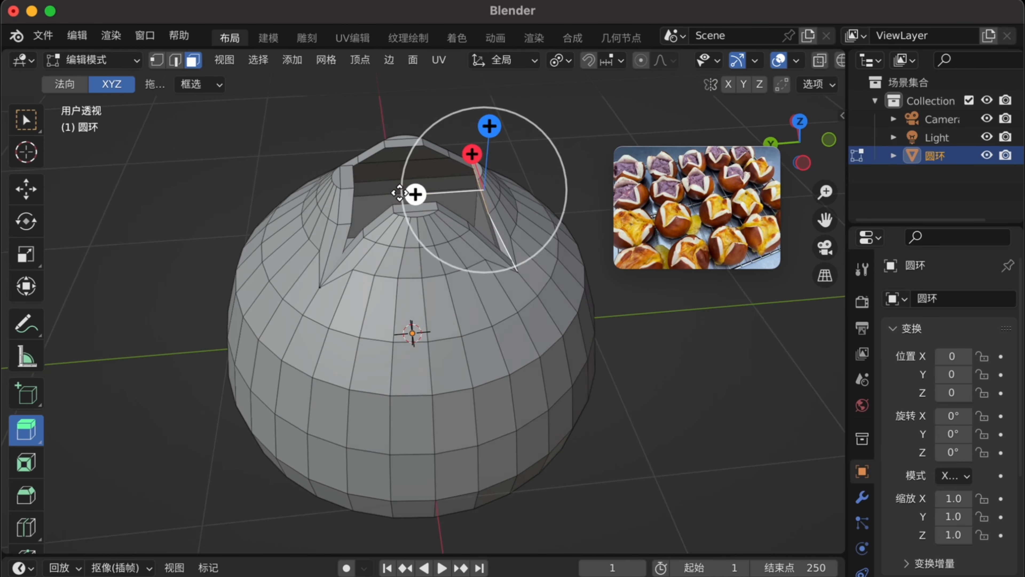
{"action": "left_click_drag", "start_coordinate": [414, 195], "coordinate": [404, 196]}
{"action": "middle_click_drag", "start_coordinate": [501, 141], "coordinate": [483, 108]}
Select the petals' tip faces and extrude them slightly upward
{"action": "left_click", "coordinate": [12, 189]}
{"action": "left_click", "coordinate": [372, 120], "text": "shift"}
{"action": "left_click", "coordinate": [461, 121], "text": "shift"}
{"action": "left_click", "coordinate": [27, 429]}
{"action": "middle_click_drag", "start_coordinate": [404, 169], "coordinate": [424, 141]}
{"action": "left_click_drag", "start_coordinate": [402, 94], "coordinate": [403, 88]}
{"action": "middle_click_drag", "start_coordinate": [403, 88], "coordinate": [419, 90]}
{"action": "left_click", "coordinate": [375, 127]}
{"action": "middle_click_drag", "start_coordinate": [375, 133], "coordinate": [364, 145]}
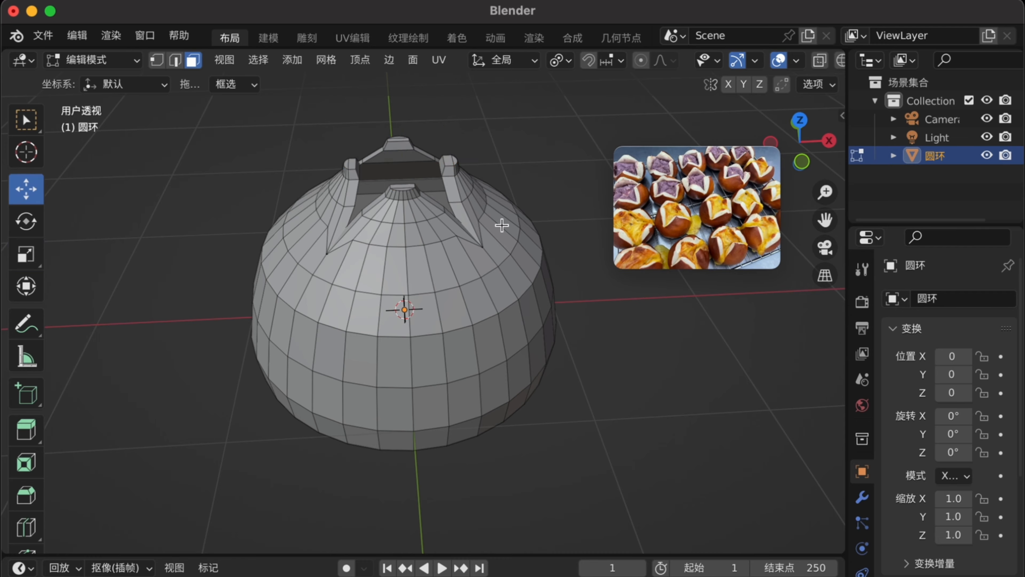
Move and scale the petal-tip faces to refine the tips, then return to Object Mode with nothing selected
{"action": "left_click", "coordinate": [402, 187]}
{"action": "left_click", "coordinate": [829, 141]}
{"action": "left_click_drag", "start_coordinate": [484, 130], "coordinate": [474, 131]}
{"action": "middle_click_drag", "start_coordinate": [452, 162], "coordinate": [573, 210]}
{"action": "left_click", "coordinate": [26, 255]}
{"action": "middle_click_drag", "start_coordinate": [484, 218], "coordinate": [489, 267]}
{"action": "left_click_drag", "start_coordinate": [464, 359], "coordinate": [443, 357]}
{"action": "middle_click_drag", "start_coordinate": [443, 357], "coordinate": [405, 240]}
{"action": "key", "text": "Tab"}
{"action": "left_click", "coordinate": [172, 283]}
{"action": "middle_click_drag", "start_coordinate": [171, 284], "coordinate": [194, 270]}
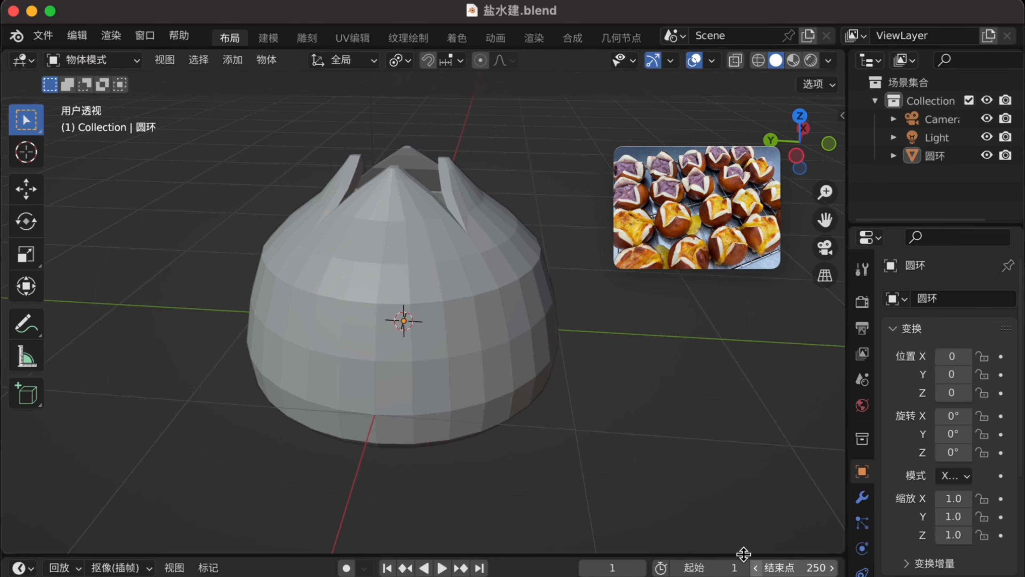
Add a Subdivision Surface modifier to the bun with viewport and render levels of 5
{"action": "left_click", "coordinate": [862, 497]}
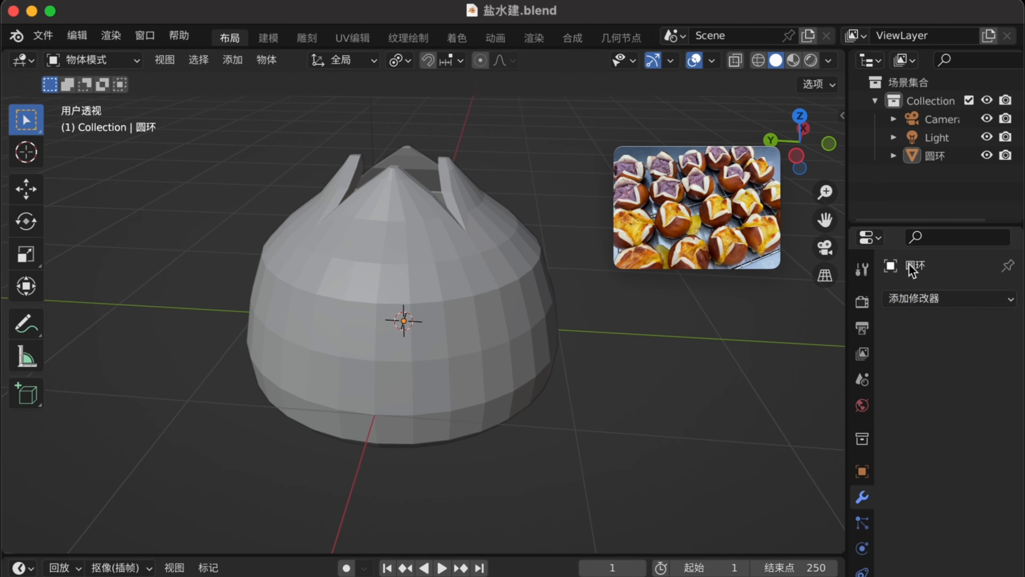
{"action": "key", "text": "ctrl+1"}
{"action": "left_click", "coordinate": [985, 397]}
{"action": "double_click", "coordinate": [985, 379]}
{"action": "middle_click_drag", "start_coordinate": [403, 331], "coordinate": [533, 395]}
{"action": "scroll", "coordinate": [500, 359], "scroll_direction": "up", "scroll_amount": 3}
Select the inner wall faces below the opening in Edit Mode and scale them to smooth the cavity
{"action": "key", "text": "Tab"}
{"action": "left_click", "coordinate": [363, 235]}
{"action": "middle_click_drag", "start_coordinate": [318, 243], "coordinate": [318, 209]}
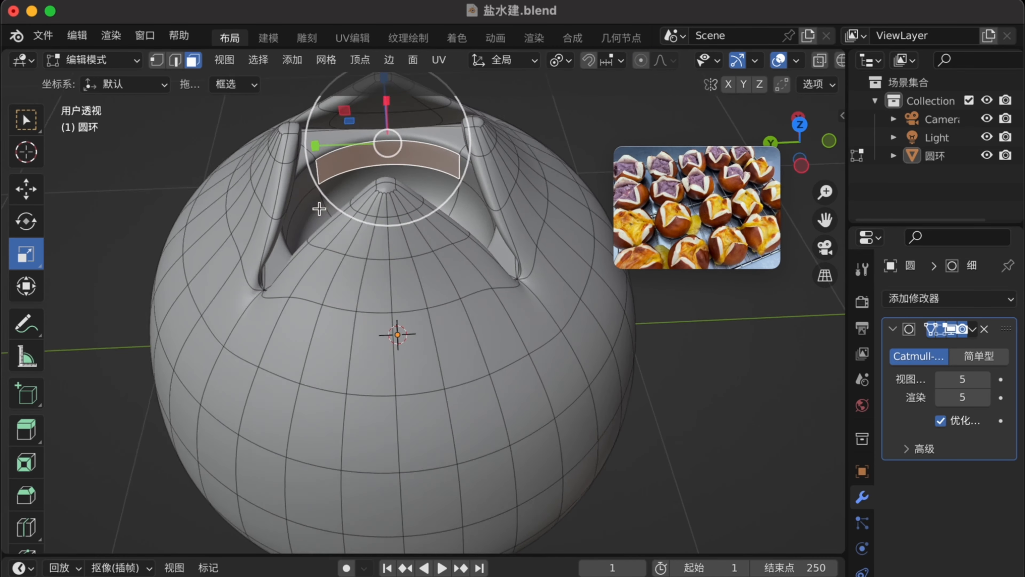
{"action": "left_click", "coordinate": [318, 209], "text": "ctrl"}
{"action": "middle_click_drag", "start_coordinate": [242, 210], "coordinate": [251, 259]}
{"action": "left_click_drag", "start_coordinate": [349, 245], "coordinate": [318, 225]}
{"action": "middle_click_drag", "start_coordinate": [318, 225], "coordinate": [323, 247]}
{"action": "left_click_drag", "start_coordinate": [348, 225], "coordinate": [321, 210]}
{"action": "middle_click_drag", "start_coordinate": [322, 210], "coordinate": [398, 161]}
Select the four petal-tip faces around the opening and scale them together
{"action": "left_click", "coordinate": [408, 142]}
{"action": "left_click", "coordinate": [460, 144], "text": "shift"}
{"action": "mouse_move", "coordinate": [460, 145]}
{"action": "middle_mouse_down"}
{"action": "mouse_move", "coordinate": [514, 131]}
{"action": "mouse_move", "coordinate": [465, 99]}
{"action": "mouse_move", "coordinate": [454, 133]}
{"action": "middle_mouse_up"}
{"action": "left_click", "coordinate": [514, 131], "text": "shift"}
{"action": "left_click", "coordinate": [464, 99], "text": "shift"}
{"action": "mouse_move", "coordinate": [443, 169]}
{"action": "left_mouse_down"}
{"action": "mouse_move", "coordinate": [460, 158]}
{"action": "mouse_move", "coordinate": [452, 164]}
{"action": "left_mouse_up"}
{"action": "middle_click_drag", "start_coordinate": [451, 164], "coordinate": [412, 202]}
{"action": "left_click_drag", "start_coordinate": [379, 199], "coordinate": [381, 202]}
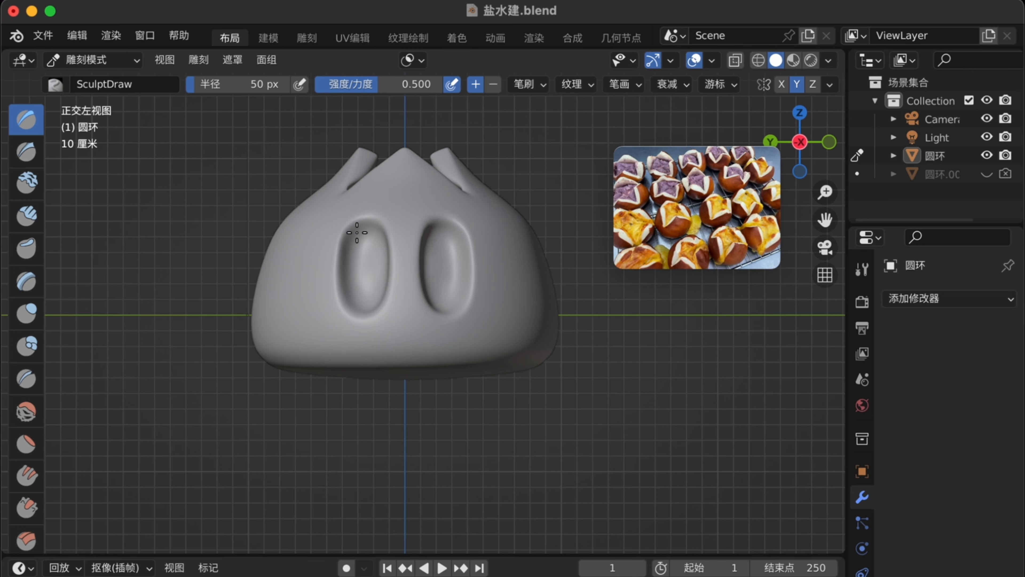
Sculpt a round nose bump below and between the eye sockets with the Draw Sharp brush, and adjust the brush radius
{"action": "middle_click_drag", "start_coordinate": [440, 243], "coordinate": [360, 252]}
{"action": "left_click", "coordinate": [26, 150]}
{"action": "middle_click_drag", "start_coordinate": [323, 283], "coordinate": [396, 291]}
{"action": "left_click_drag", "start_coordinate": [396, 346], "coordinate": [397, 349], "text": "ctrl"}
{"action": "mouse_move", "coordinate": [444, 323]}
{"action": "middle_mouse_down"}
{"action": "mouse_move", "coordinate": [396, 330]}
{"action": "mouse_move", "coordinate": [398, 343]}
{"action": "middle_mouse_up"}
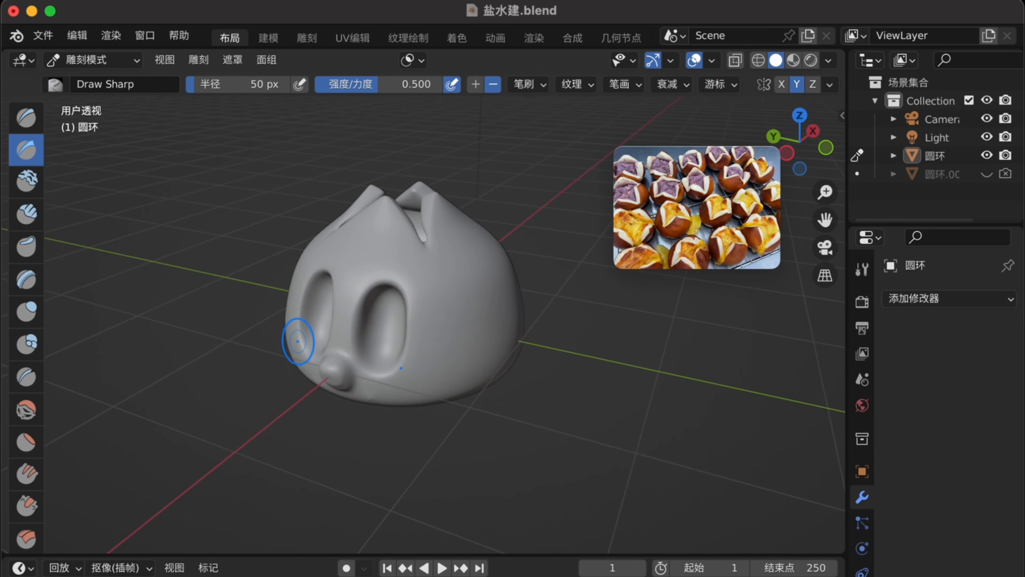
{"action": "middle_click_drag", "start_coordinate": [297, 341], "coordinate": [355, 355]}
{"action": "middle_click_drag", "start_coordinate": [404, 305], "coordinate": [316, 343]}
{"action": "key", "text": "f"}
{"action": "left_click", "coordinate": [324, 343]}
{"action": "middle_click_drag", "start_coordinate": [319, 307], "coordinate": [376, 291]}
{"action": "mouse_move", "coordinate": [322, 262]}
{"action": "middle_mouse_down"}
{"action": "mouse_move", "coordinate": [355, 232]}
{"action": "mouse_move", "coordinate": [343, 229]}
{"action": "mouse_move", "coordinate": [401, 298]}
{"action": "mouse_move", "coordinate": [454, 480]}
{"action": "middle_mouse_up"}
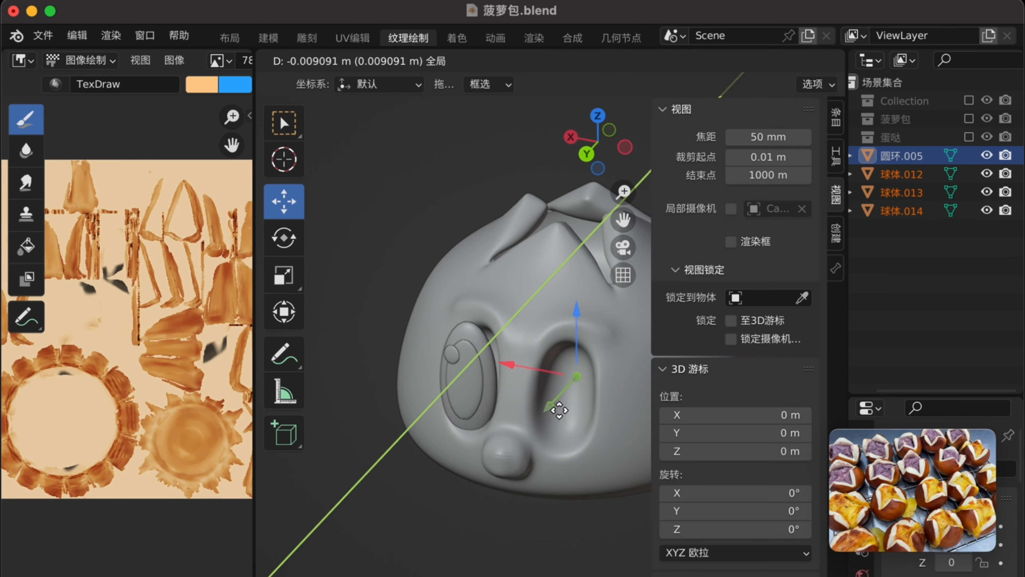
Rotate the eye spheres about 14° to match the tilt of the first eye socket
{"action": "mouse_move", "coordinate": [556, 412]}
{"action": "middle_mouse_down"}
{"action": "mouse_move", "coordinate": [344, 293]}
{"action": "mouse_move", "coordinate": [408, 360]}
{"action": "mouse_move", "coordinate": [387, 357]}
{"action": "middle_mouse_up"}
{"action": "left_click", "coordinate": [284, 237]}
{"action": "left_click_drag", "start_coordinate": [376, 205], "coordinate": [394, 193]}
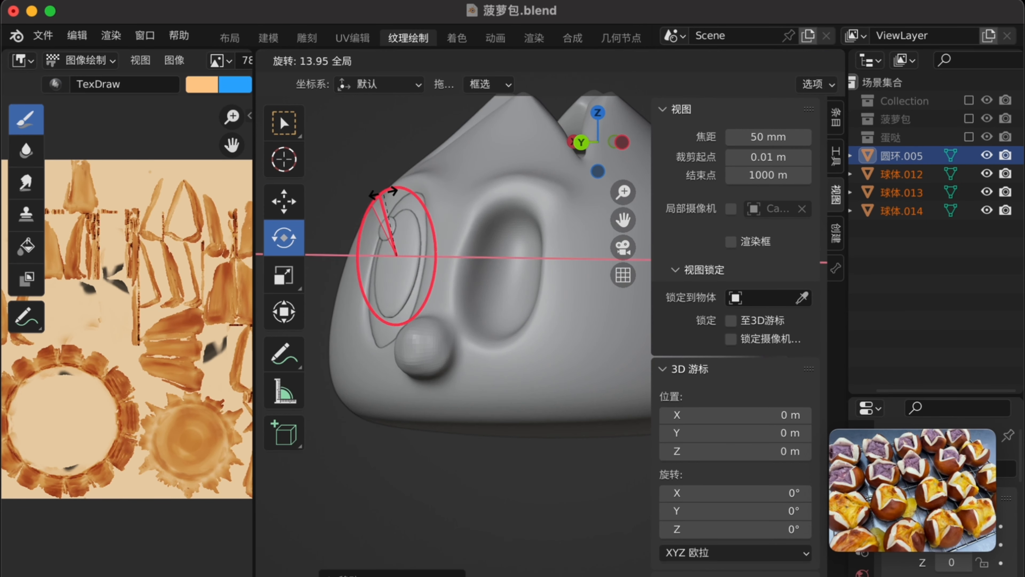
{"action": "middle_click_drag", "start_coordinate": [456, 226], "coordinate": [526, 318]}
{"action": "scroll", "coordinate": [526, 318], "scroll_direction": "up", "scroll_amount": 5}
Move the eye spheres about 0.048 m along X and fit them into the first socket
{"action": "middle_click_drag", "start_coordinate": [591, 250], "coordinate": [601, 253]}
{"action": "left_click", "coordinate": [284, 202]}
{"action": "left_click_drag", "start_coordinate": [336, 266], "coordinate": [323, 266]}
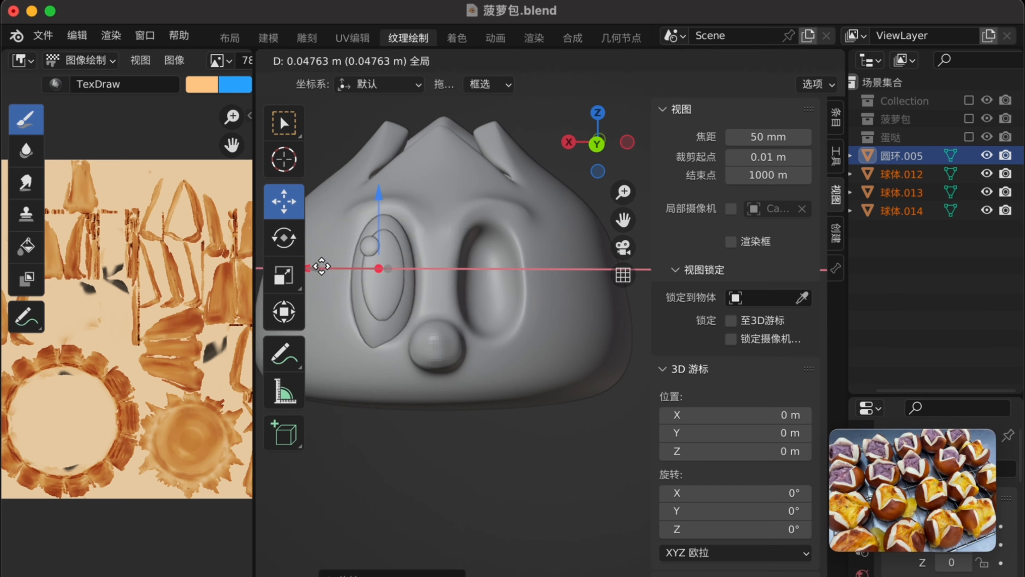
{"action": "middle_click_drag", "start_coordinate": [322, 266], "coordinate": [388, 275]}
{"action": "left_click_drag", "start_coordinate": [565, 397], "coordinate": [548, 386]}
{"action": "middle_click_drag", "start_coordinate": [549, 386], "coordinate": [435, 419]}
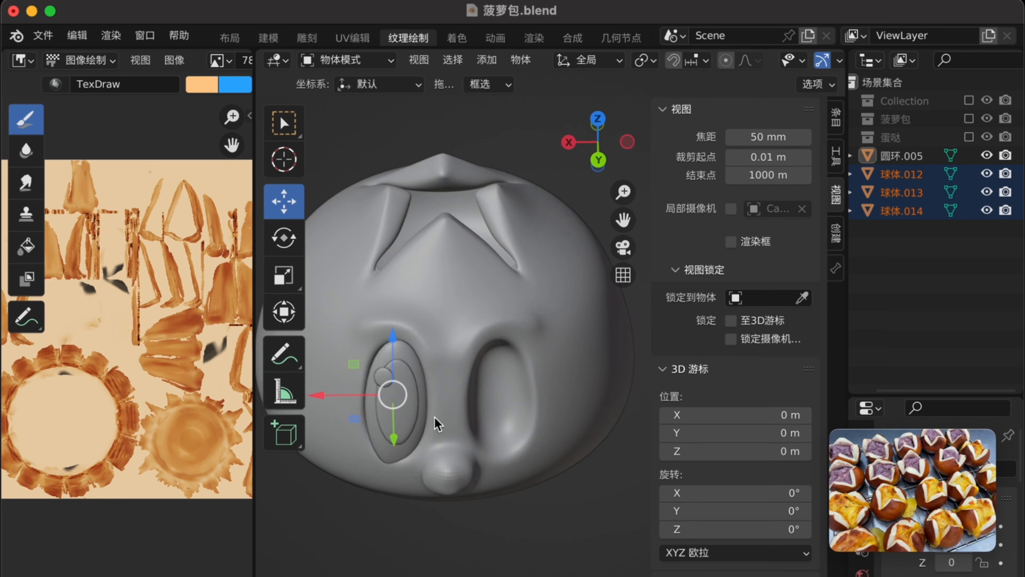
Duplicate the three eye spheres and move the copy along X into the other eye socket
{"action": "key", "text": "super+c"}
{"action": "key", "text": "super+v"}
{"action": "left_click_drag", "start_coordinate": [385, 325], "coordinate": [494, 338]}
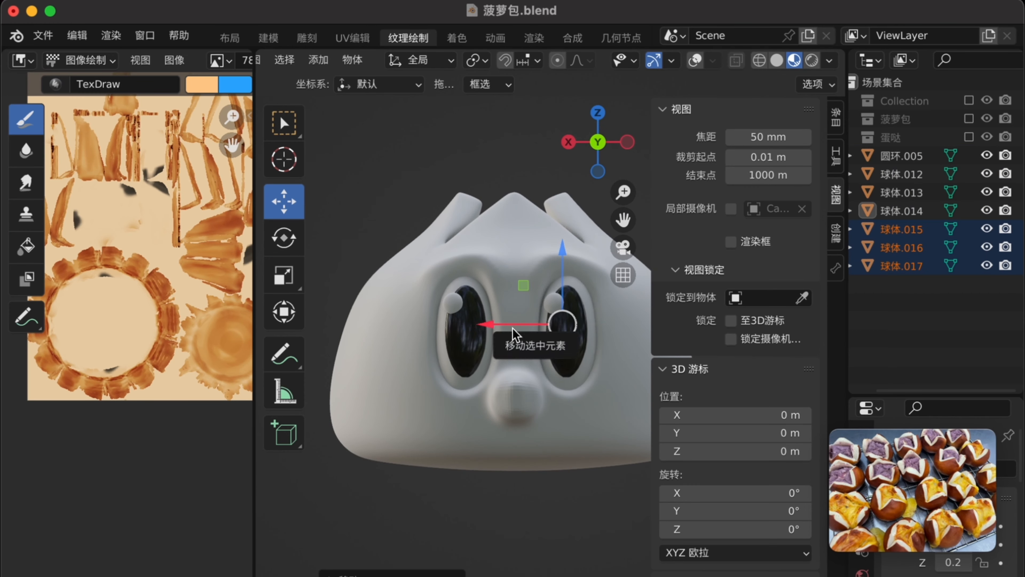
{"action": "middle_click_drag", "start_coordinate": [515, 335], "coordinate": [524, 283]}
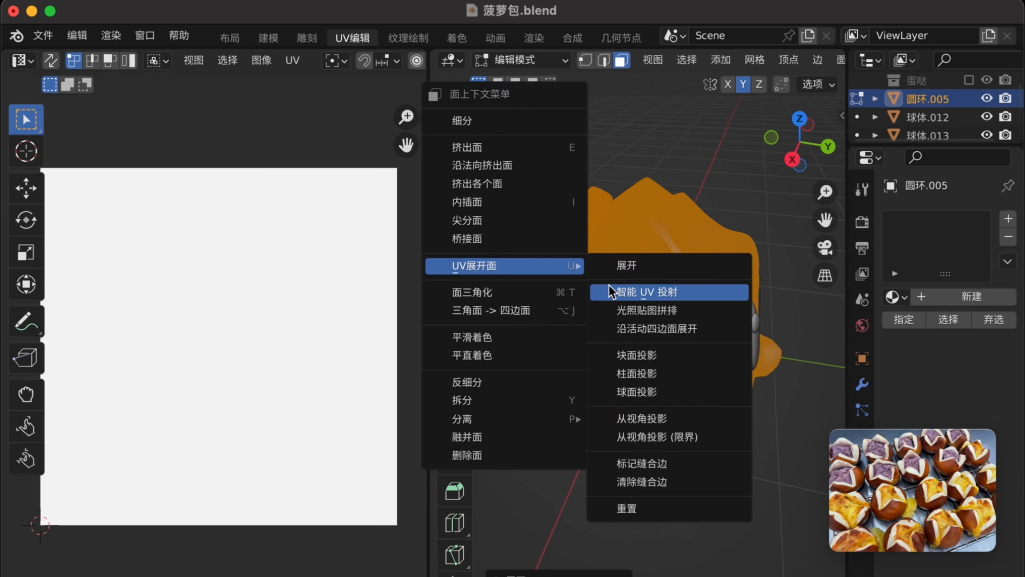
Unwrap all faces of the body with Smart UV Project
{"action": "left_click", "coordinate": [611, 289]}
{"action": "left_click", "coordinate": [612, 462]}
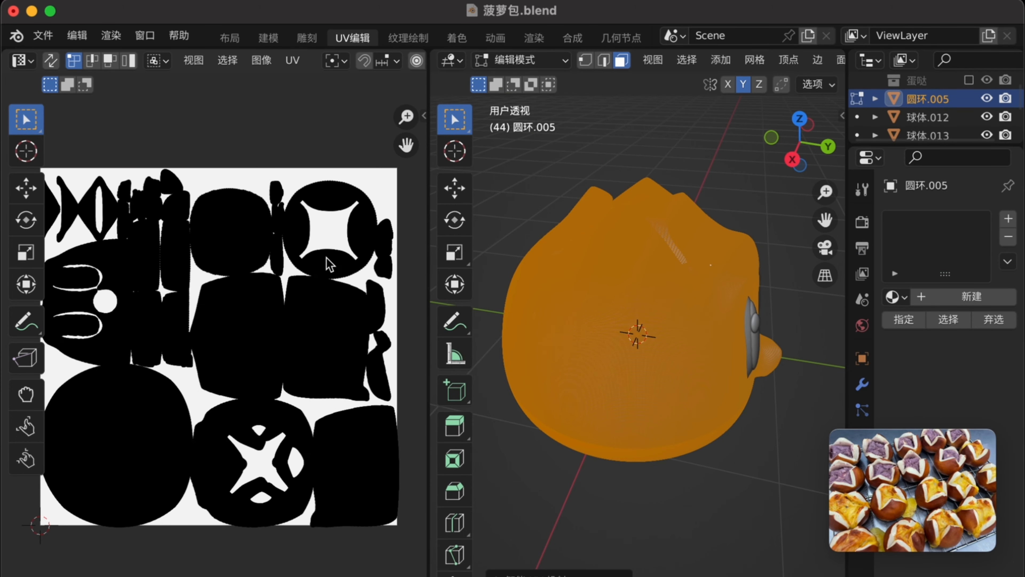
{"action": "key", "text": "a"}
{"action": "middle_click_drag", "start_coordinate": [686, 226], "coordinate": [556, 211]}
{"action": "left_click", "coordinate": [602, 142]}
{"action": "key", "text": "a"}
Create a new material for the body in the Shading workspace and go back to the UV Editing workspace
{"action": "left_click", "coordinate": [456, 38]}
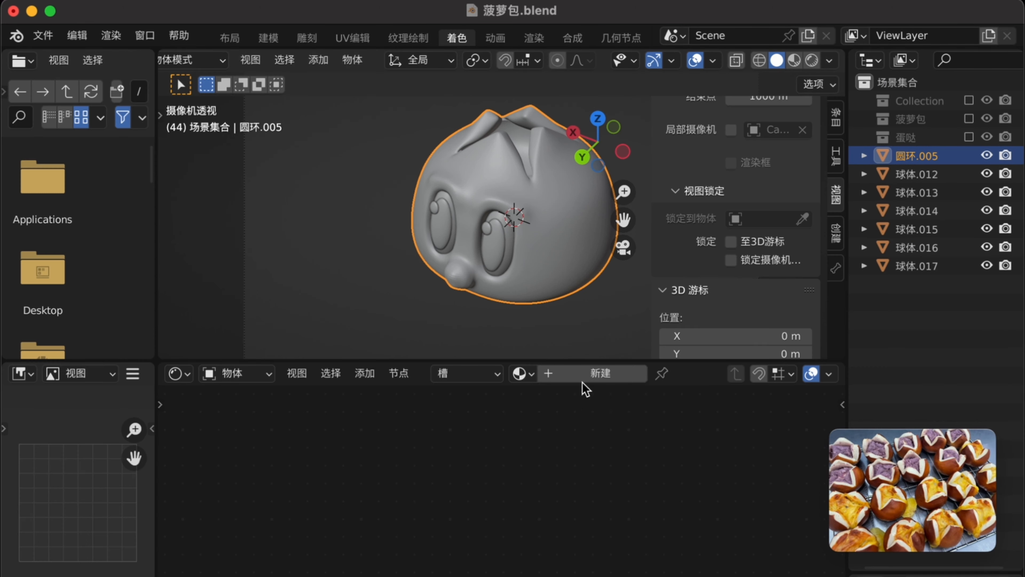
{"action": "left_click", "coordinate": [586, 374]}
{"action": "left_click", "coordinate": [307, 38]}
{"action": "left_click", "coordinate": [353, 38]}
{"action": "mouse_move", "coordinate": [965, 487]}
{"action": "left_mouse_down"}
{"action": "mouse_move", "coordinate": [822, 524]}
{"action": "mouse_move", "coordinate": [623, 547]}
{"action": "left_mouse_up"}
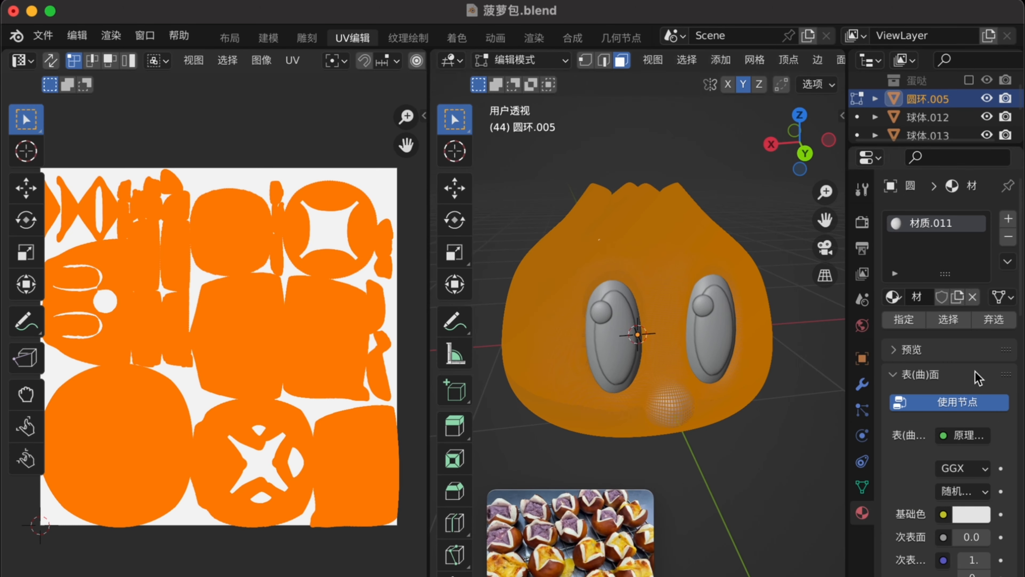
Show the material preview and assign a new image texture to the material's base colour
{"action": "left_click", "coordinate": [973, 349]}
{"action": "left_click", "coordinate": [862, 325]}
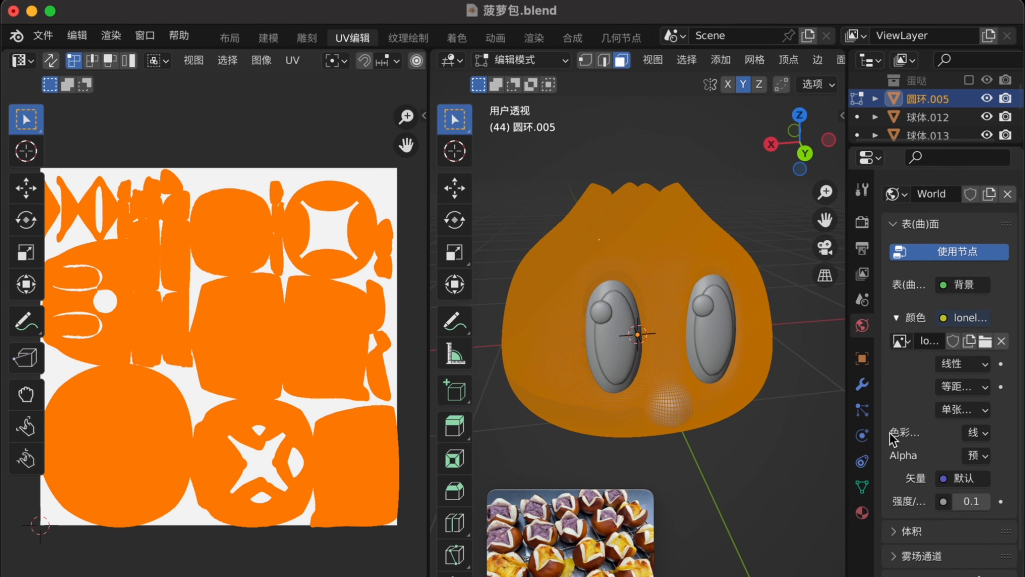
{"action": "left_click", "coordinate": [862, 512]}
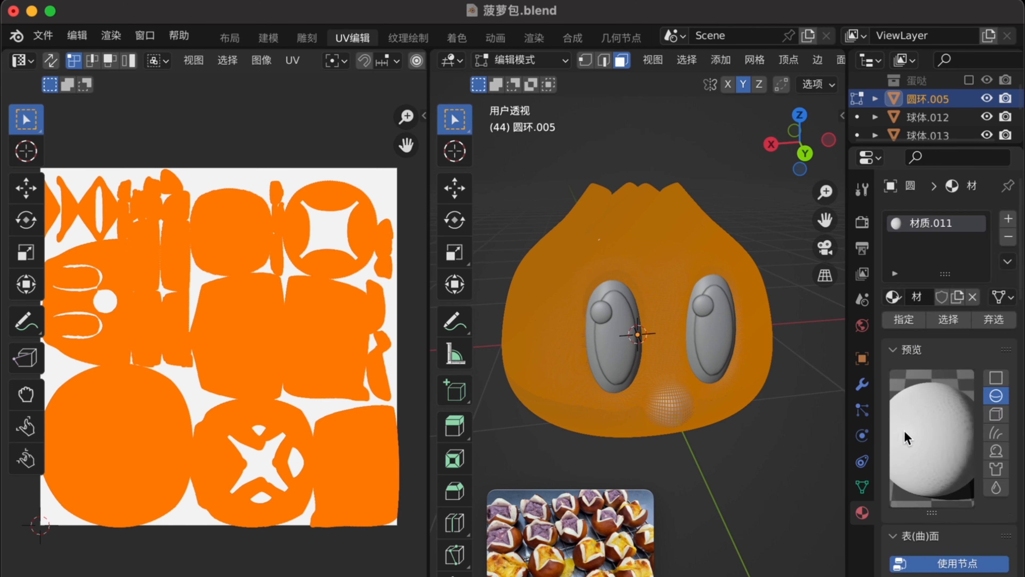
{"action": "scroll", "coordinate": [906, 437], "scroll_direction": "down", "scroll_amount": 10}
{"action": "left_click", "coordinate": [944, 419]}
{"action": "left_click", "coordinate": [565, 257]}
{"action": "left_click", "coordinate": [933, 443]}
{"action": "left_click", "coordinate": [893, 574]}
Display the body's texture in the Texture Paint workspace and widen the image editor
{"action": "left_click", "coordinate": [409, 38]}
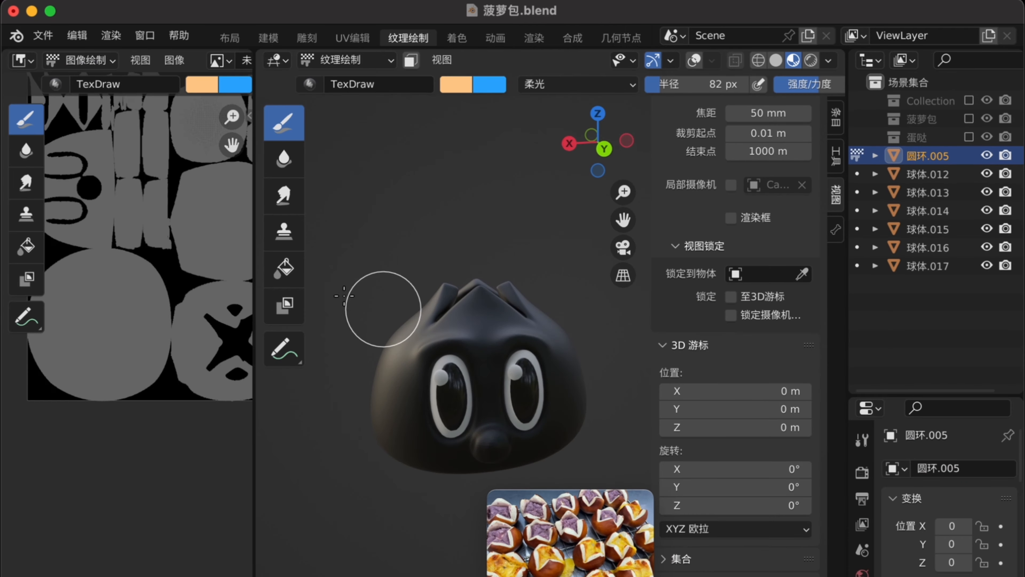
{"action": "scroll", "coordinate": [192, 224], "scroll_direction": "down", "scroll_amount": 2}
{"action": "middle_click_drag", "start_coordinate": [192, 224], "coordinate": [178, 340]}
{"action": "left_click", "coordinate": [226, 61]}
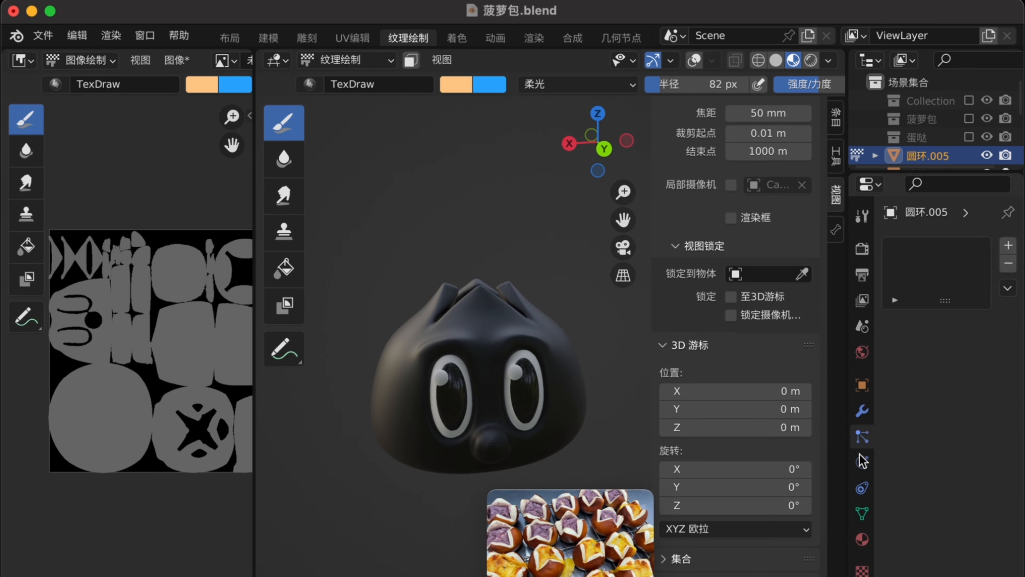
{"action": "middle_click_drag", "start_coordinate": [458, 369], "coordinate": [614, 118]}
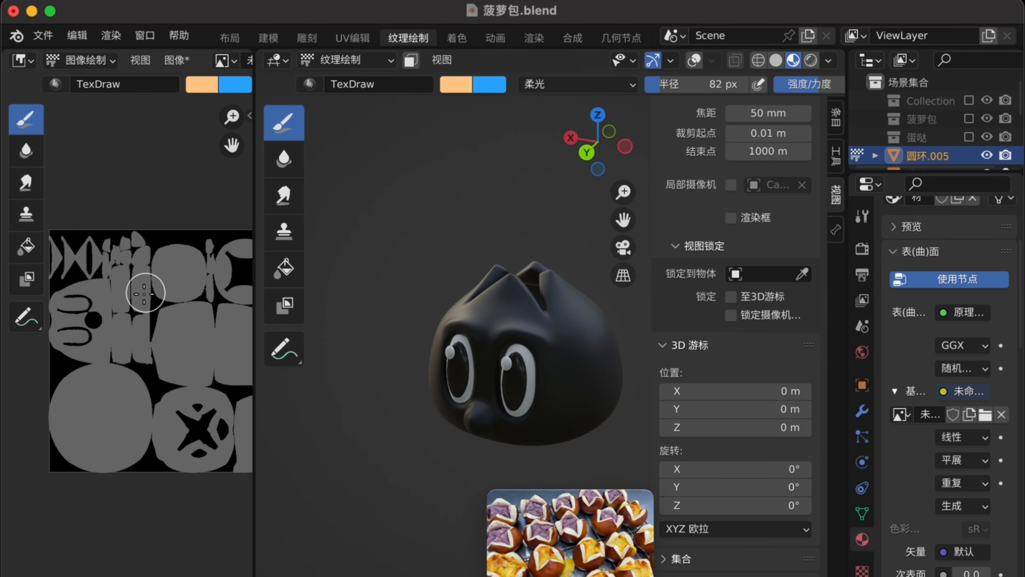
{"action": "left_click_drag", "start_coordinate": [248, 99], "coordinate": [502, 99]}
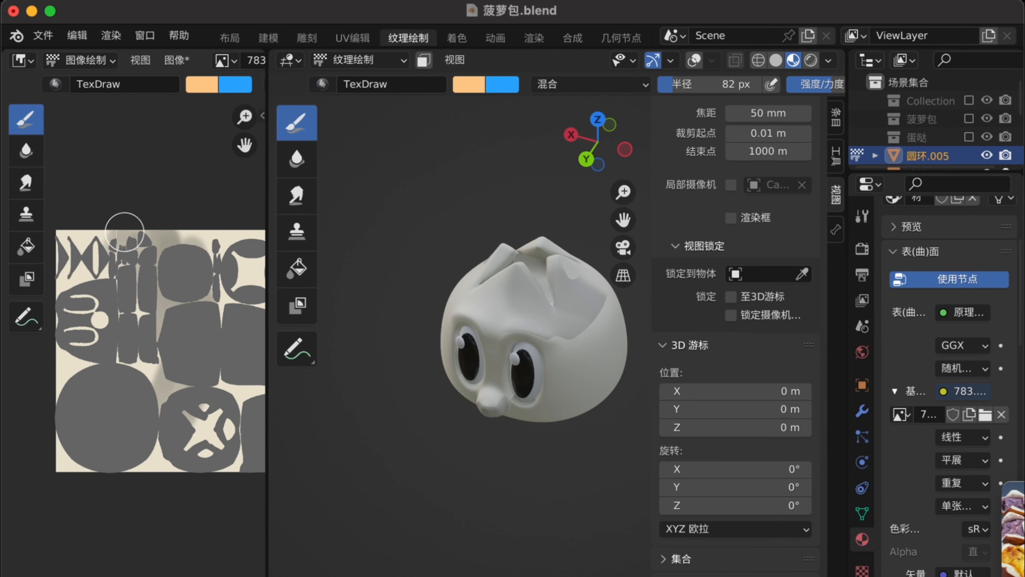
{"action": "left_click_drag", "start_coordinate": [125, 232], "coordinate": [201, 247]}
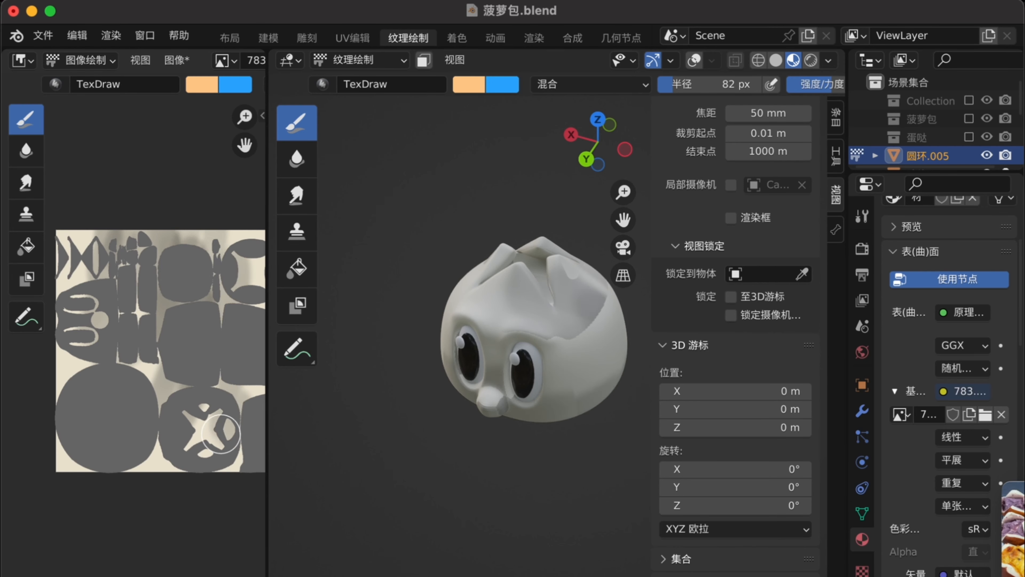
{"action": "key", "text": "super+z"}
{"action": "key", "text": "super+z"}
{"action": "key", "text": "super+z"}
Check the viewport overlay options and the body's UV layout, then return to the Texture Paint workspace
{"action": "left_click", "coordinate": [671, 61]}
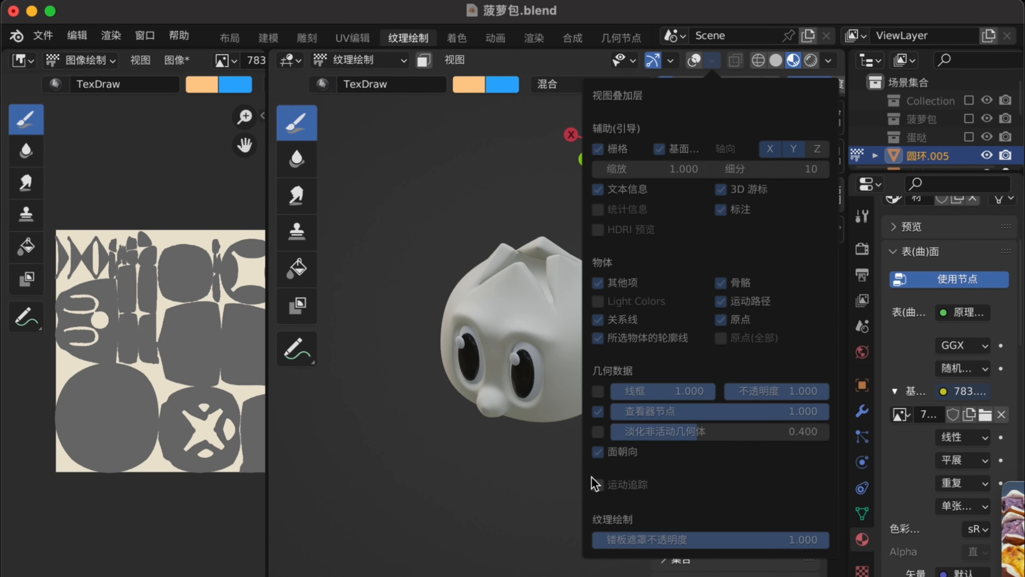
{"action": "left_click", "coordinate": [359, 60]}
{"action": "left_click", "coordinate": [367, 99]}
{"action": "left_click", "coordinate": [352, 37]}
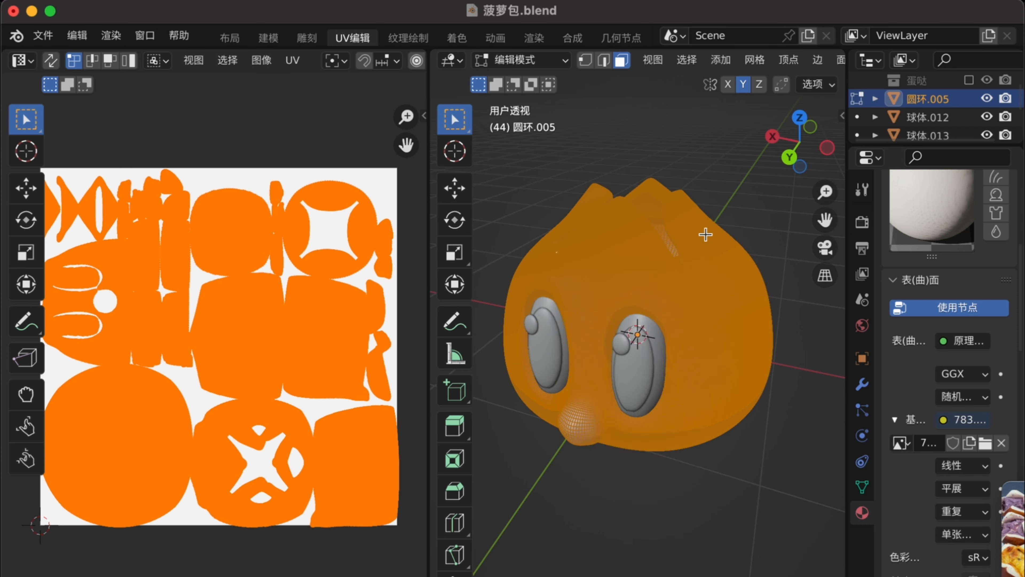
{"action": "key", "text": "ctrl+Page_Down"}
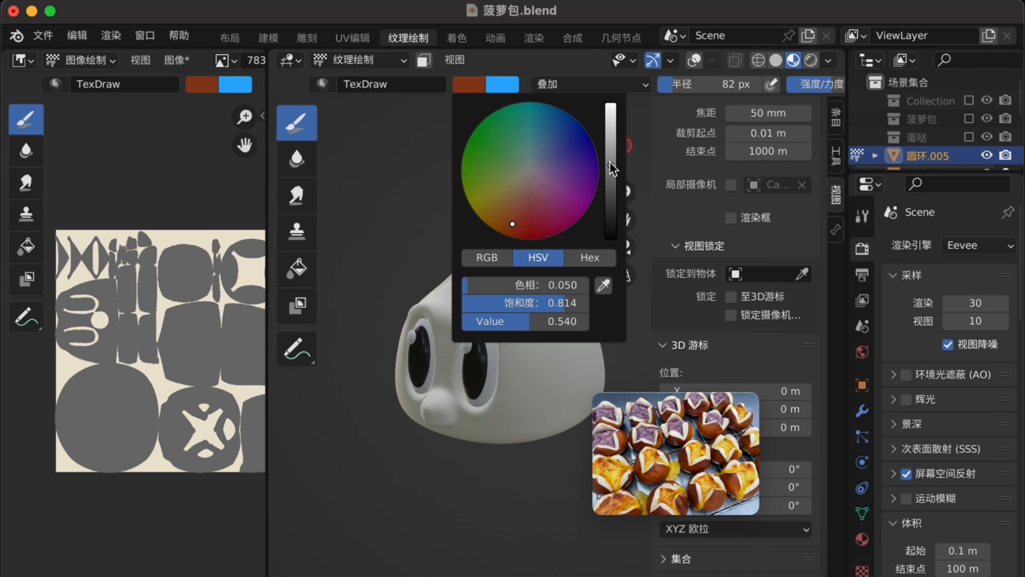
{"action": "left_click", "coordinate": [775, 60]}
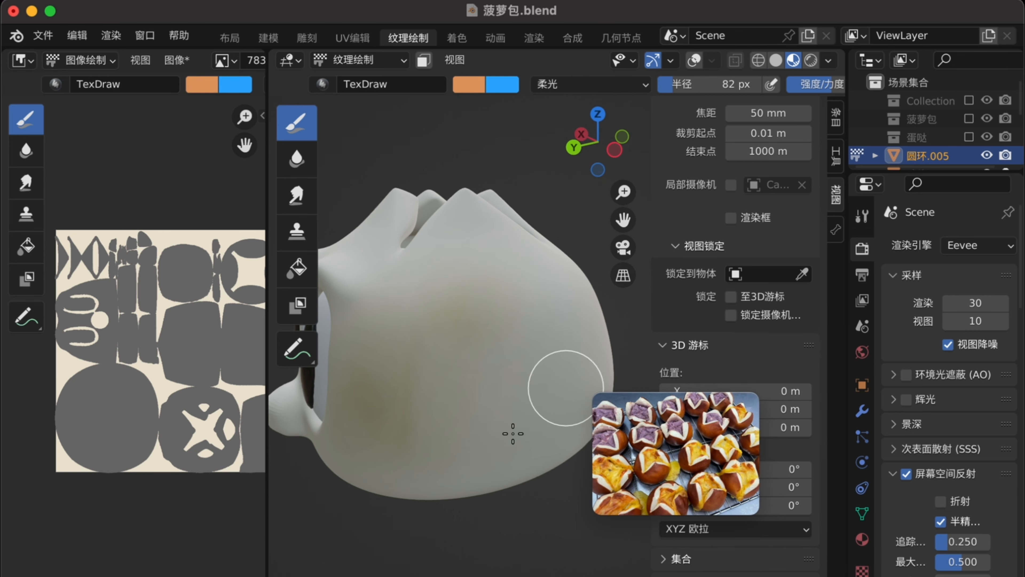
{"action": "mouse_move", "coordinate": [566, 388]}
{"action": "middle_mouse_down"}
{"action": "mouse_move", "coordinate": [377, 367]}
{"action": "mouse_move", "coordinate": [458, 252]}
{"action": "mouse_move", "coordinate": [492, 436]}
{"action": "middle_mouse_up"}
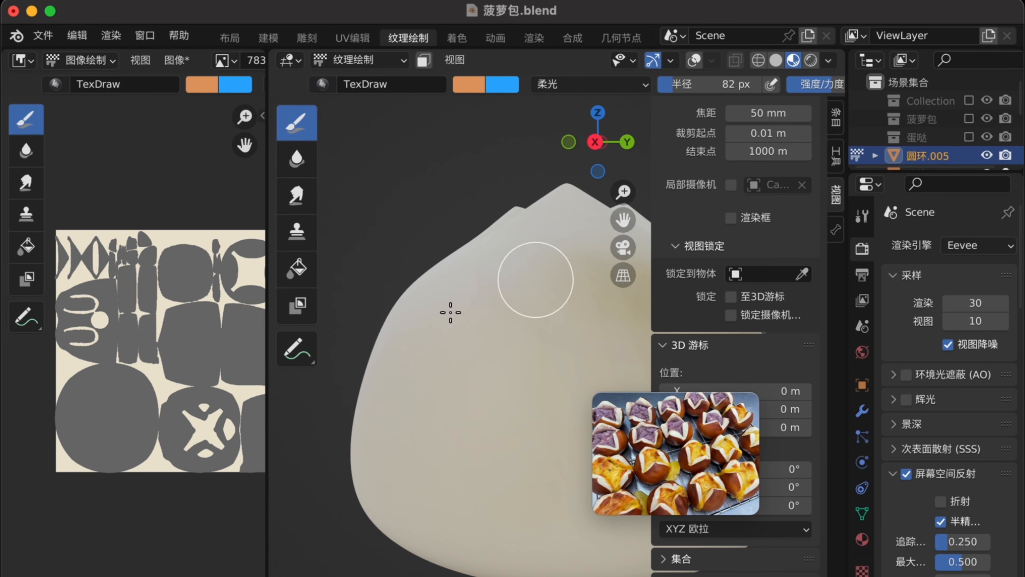
Paint orange baked shading onto the body's back and side in Soft Light mode, ending with a 43 px brush radius
{"action": "middle_click_drag", "start_coordinate": [450, 313], "coordinate": [474, 449]}
{"action": "scroll", "coordinate": [494, 391], "scroll_direction": "down", "scroll_amount": 4}
{"action": "middle_click_drag", "start_coordinate": [495, 392], "coordinate": [499, 315]}
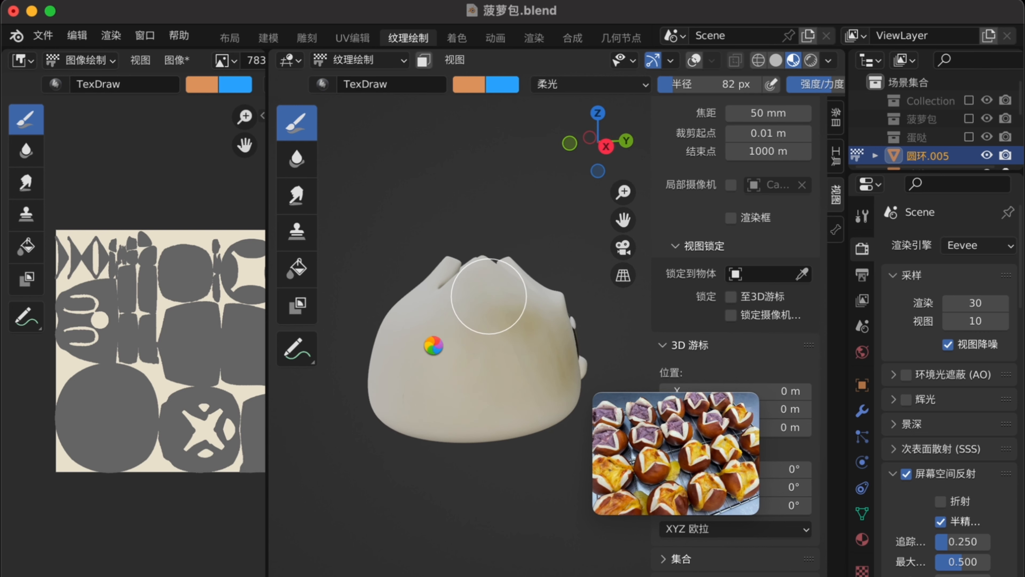
{"action": "scroll", "coordinate": [735, 84], "scroll_direction": "right", "scroll_amount": 10}
{"action": "middle_click_drag", "start_coordinate": [533, 293], "coordinate": [435, 272]}
{"action": "scroll", "coordinate": [435, 273], "scroll_direction": "up", "scroll_amount": 4}
{"action": "middle_click_drag", "start_coordinate": [435, 273], "coordinate": [347, 378]}
{"action": "middle_click_drag", "start_coordinate": [428, 364], "coordinate": [407, 437]}
{"action": "scroll", "coordinate": [409, 362], "scroll_direction": "up", "scroll_amount": 3}
{"action": "scroll", "coordinate": [393, 85], "scroll_direction": "left", "scroll_amount": 10}
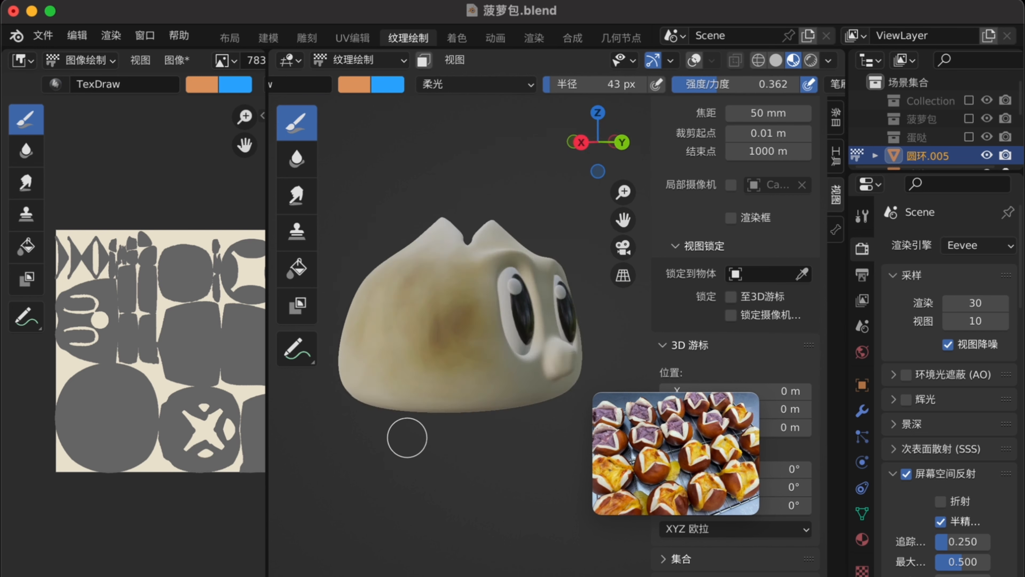
Deepen the browned shading on the body's side with brush strength 0.830 and a 65 px radius
{"action": "middle_click_drag", "start_coordinate": [470, 349], "coordinate": [375, 296]}
{"action": "scroll", "coordinate": [375, 297], "scroll_direction": "down", "scroll_amount": 5}
{"action": "left_click_drag", "start_coordinate": [717, 85], "coordinate": [778, 85]}
{"action": "left_click_drag", "start_coordinate": [486, 333], "coordinate": [498, 344]}
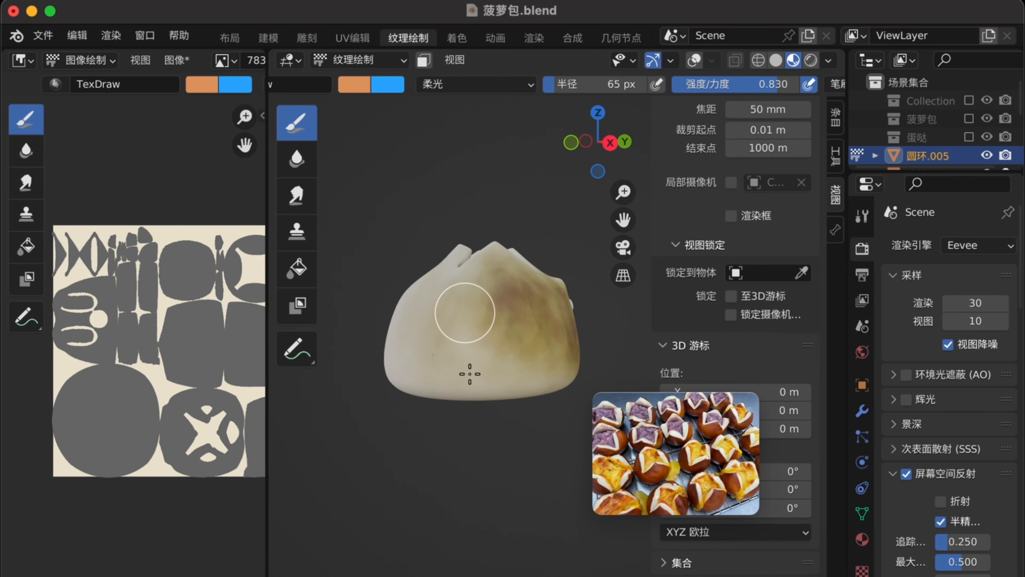
Tone the face and the opposite side of the body with tan at brush strength 0.468
{"action": "middle_click_drag", "start_coordinate": [450, 260], "coordinate": [528, 388]}
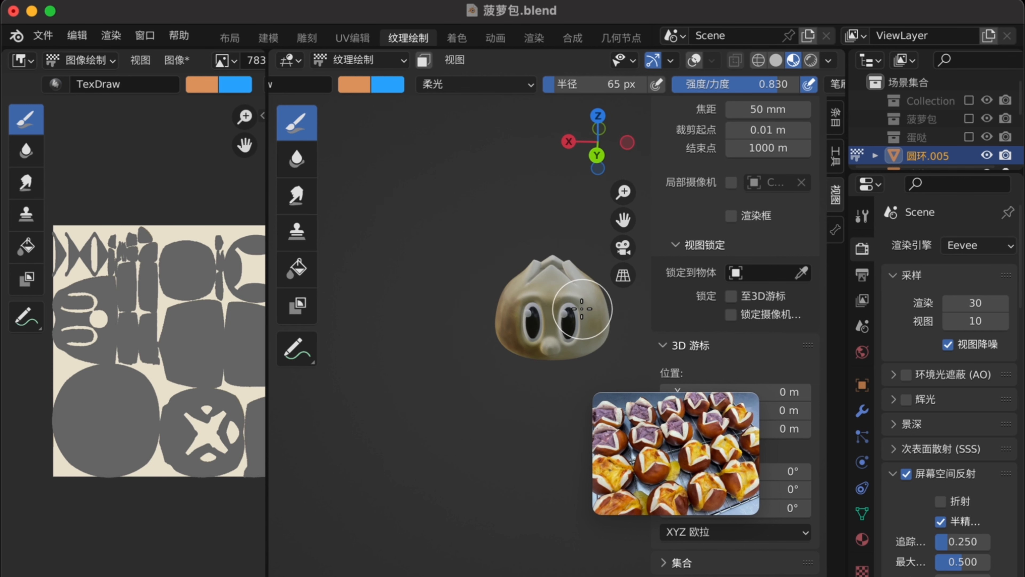
{"action": "left_click_drag", "start_coordinate": [620, 218], "coordinate": [593, 223]}
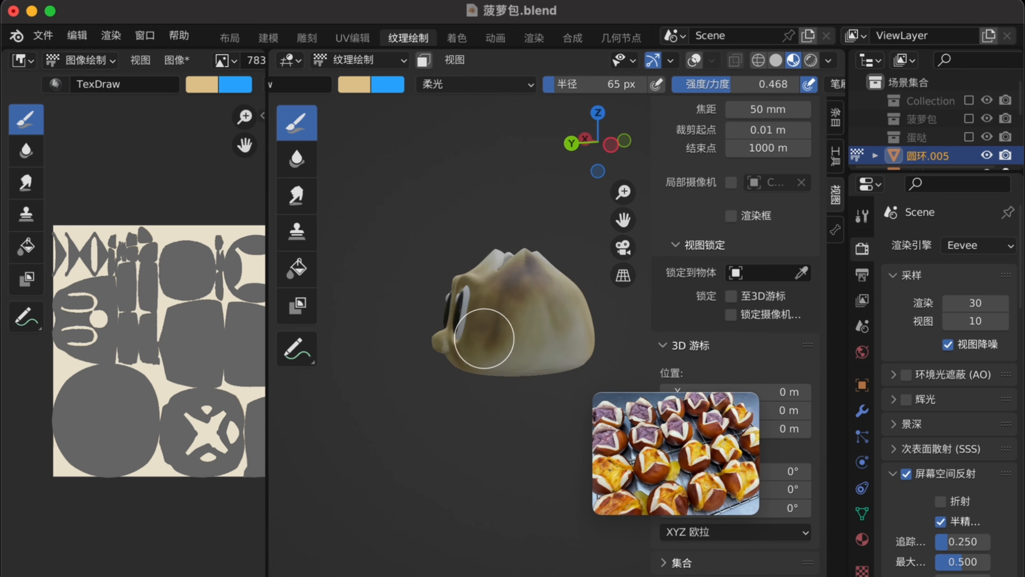
{"action": "middle_click_drag", "start_coordinate": [484, 339], "coordinate": [362, 401]}
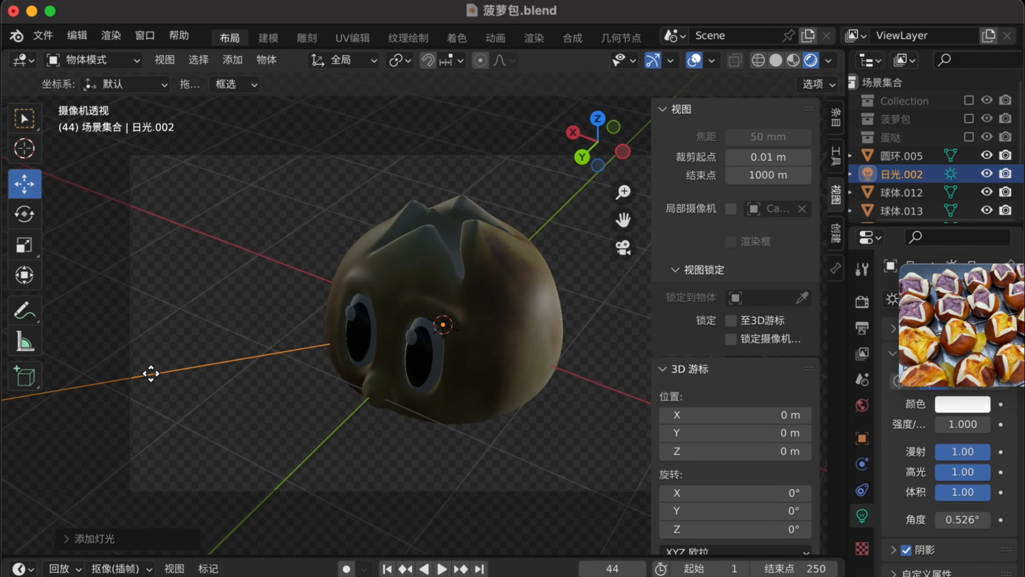
Add a second sun light and an area light raised about 1.65 m above the character
{"action": "key", "text": "shift+a"}
{"action": "mouse_move", "coordinate": [242, 446]}
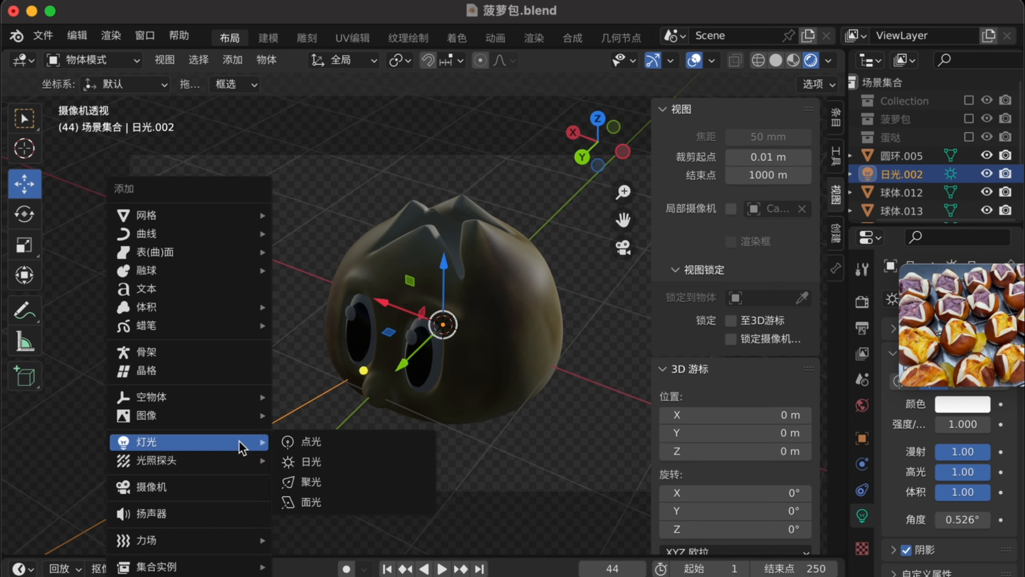
{"action": "left_click", "coordinate": [311, 461]}
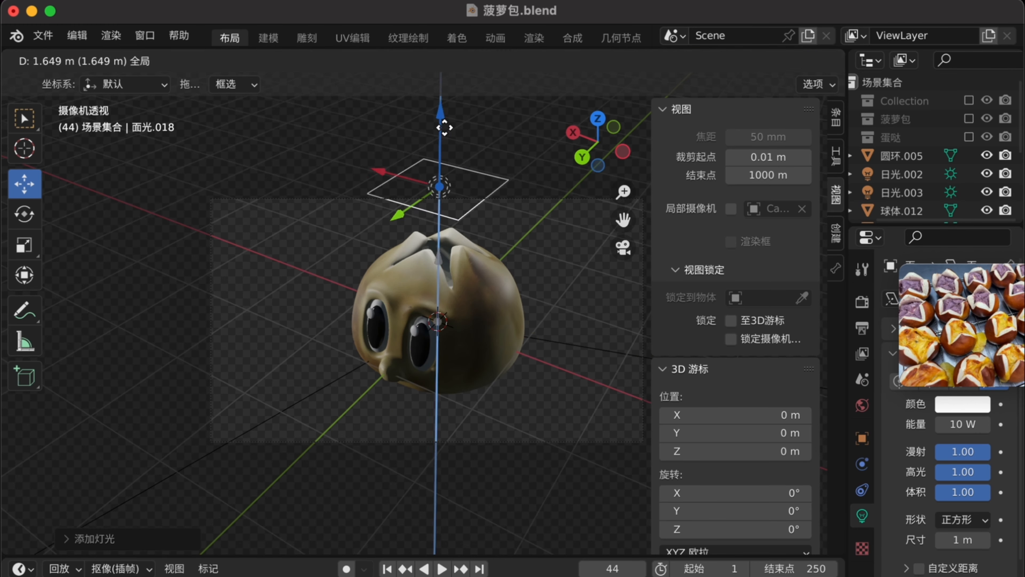
{"action": "left_click", "coordinate": [442, 126]}
Duplicate the area light, rotate the copy to face the body, and position it beside the character
{"action": "key", "text": "g"}
{"action": "left_click", "coordinate": [448, 337]}
{"action": "left_click_drag", "start_coordinate": [528, 298], "coordinate": [575, 359]}
{"action": "left_click", "coordinate": [24, 183]}
{"action": "left_click_drag", "start_coordinate": [453, 326], "coordinate": [529, 378]}
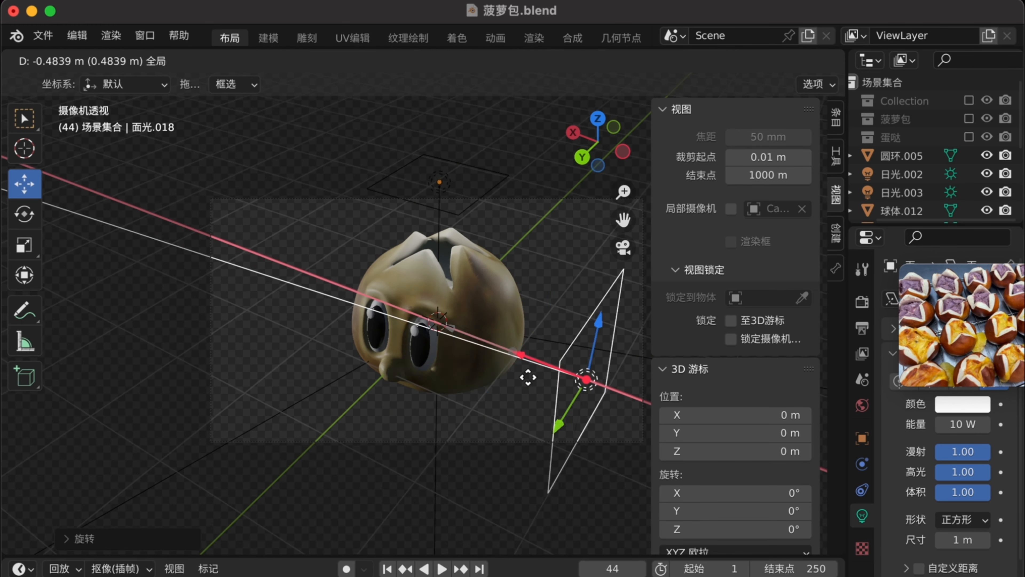
{"action": "middle_click_drag", "start_coordinate": [529, 377], "coordinate": [477, 315]}
{"action": "left_click_drag", "start_coordinate": [566, 122], "coordinate": [564, 247]}
{"action": "left_click", "coordinate": [619, 247]}
{"action": "left_click_drag", "start_coordinate": [443, 458], "coordinate": [512, 440]}
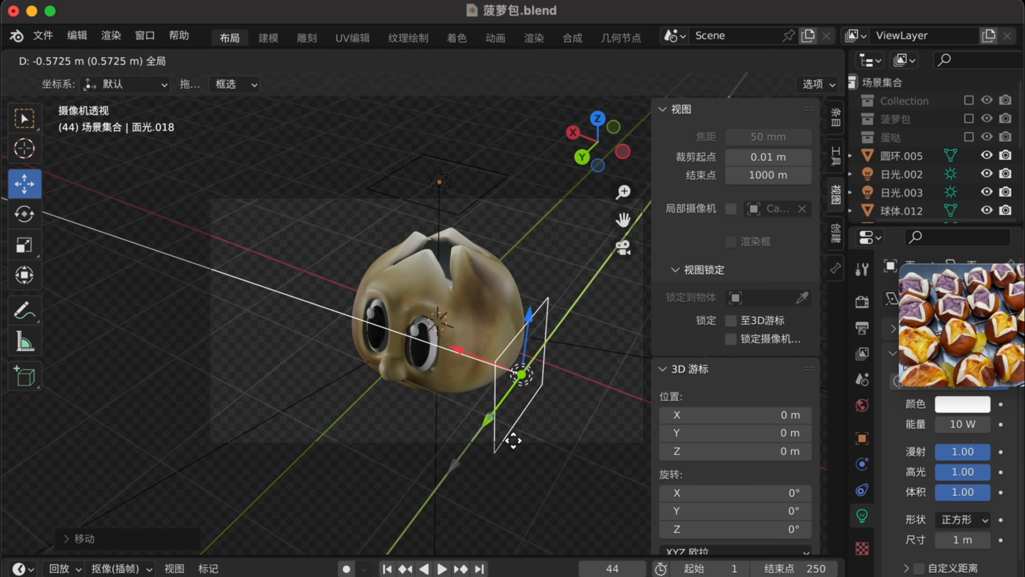
Duplicate the area light to the character's opposite side and front, rotating and moving the copies to face the body
{"action": "key", "text": "shift+d"}
{"action": "left_click_drag", "start_coordinate": [459, 348], "coordinate": [275, 275]}
{"action": "left_click", "coordinate": [24, 215]}
{"action": "left_click_drag", "start_coordinate": [368, 336], "coordinate": [163, 236]}
{"action": "left_click", "coordinate": [24, 183]}
{"action": "mouse_move", "coordinate": [278, 276]}
{"action": "left_mouse_down"}
{"action": "mouse_move", "coordinate": [208, 257]}
{"action": "mouse_move", "coordinate": [236, 351]}
{"action": "left_mouse_up"}
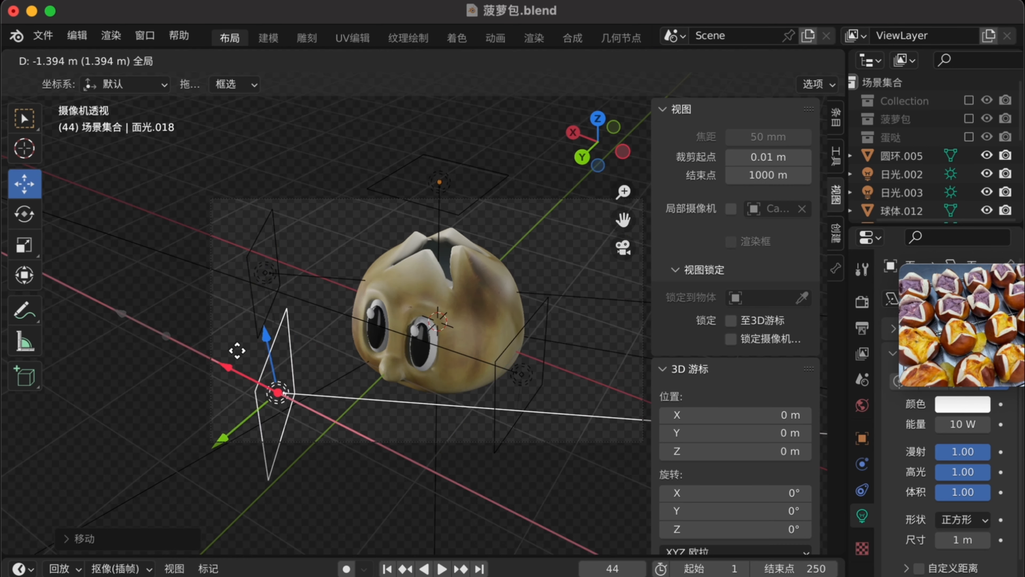
{"action": "left_click", "coordinate": [24, 215]}
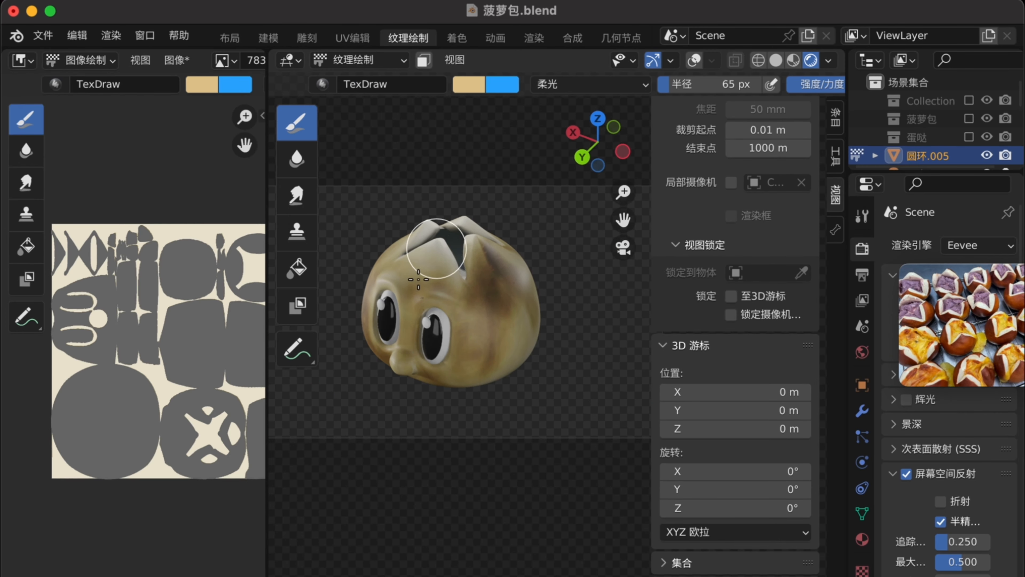
Paint tan browning over the body's back and underside in Soft Light mode with a 65 px radius
{"action": "left_click_drag", "start_coordinate": [594, 142], "coordinate": [572, 142]}
{"action": "scroll", "coordinate": [514, 199], "scroll_direction": "up", "scroll_amount": 4}
{"action": "middle_click_drag", "start_coordinate": [425, 367], "coordinate": [377, 392]}
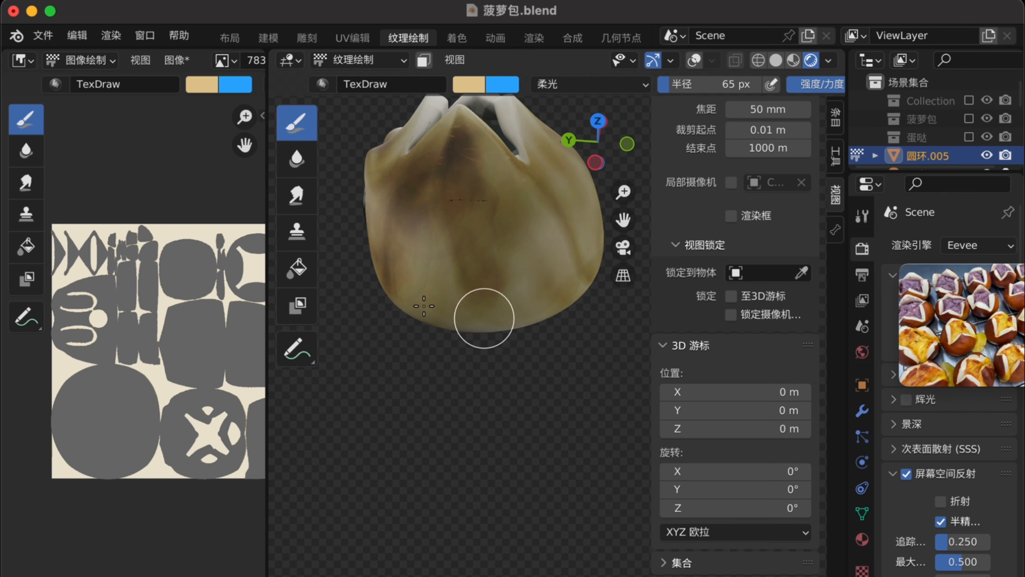
{"action": "middle_click_drag", "start_coordinate": [483, 325], "coordinate": [543, 254]}
{"action": "middle_click_drag", "start_coordinate": [440, 336], "coordinate": [497, 326]}
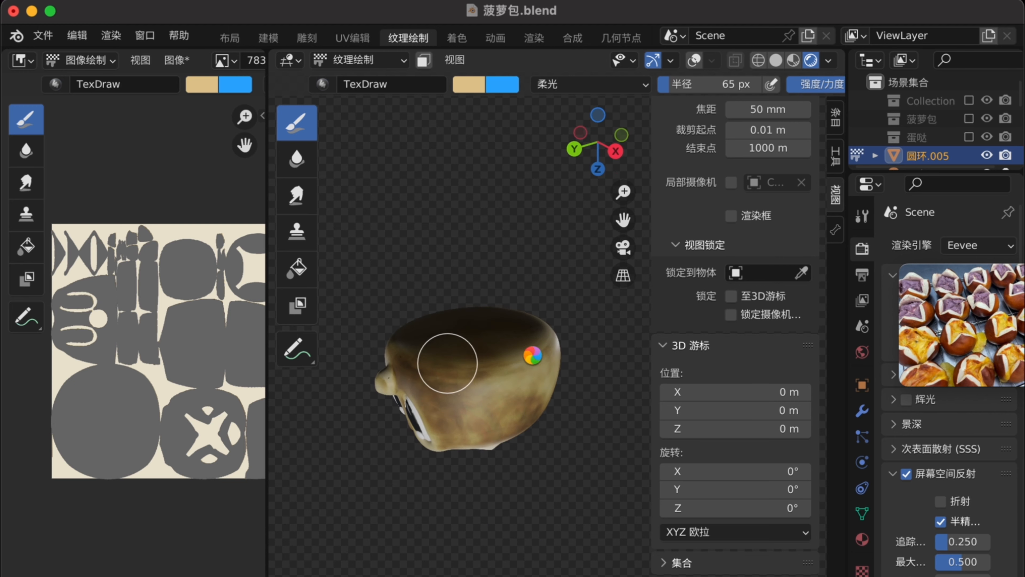
Darken the face, nose and underside of the body using a brush radius of 48 px
{"action": "middle_click_drag", "start_coordinate": [539, 355], "coordinate": [464, 369]}
{"action": "scroll", "coordinate": [529, 367], "scroll_direction": "up", "scroll_amount": 4}
{"action": "scroll", "coordinate": [424, 341], "scroll_direction": "down", "scroll_amount": 4}
{"action": "scroll", "coordinate": [463, 368], "scroll_direction": "up", "scroll_amount": 4}
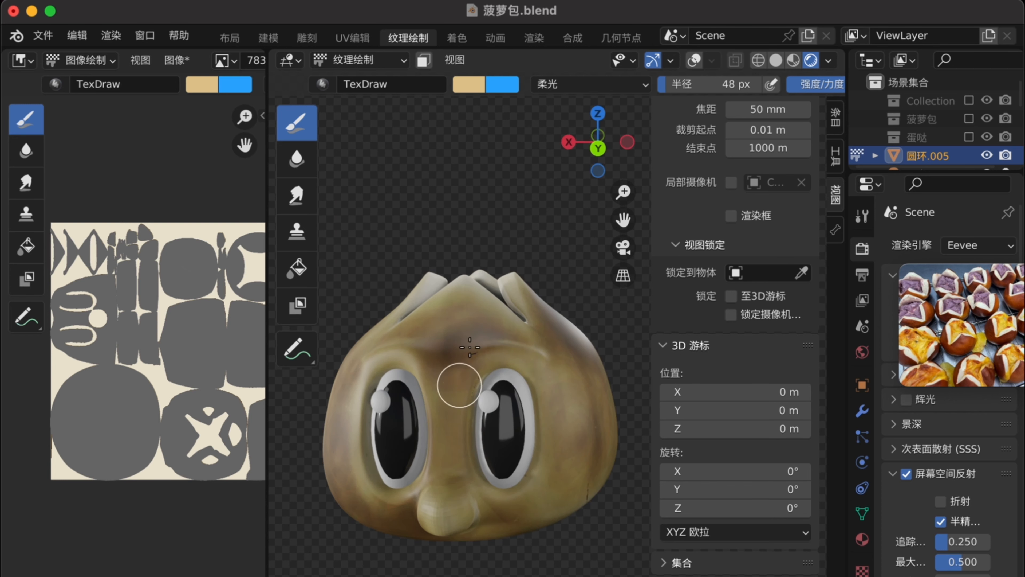
{"action": "mouse_move", "coordinate": [558, 484]}
{"action": "middle_mouse_down"}
{"action": "mouse_move", "coordinate": [576, 356]}
{"action": "mouse_move", "coordinate": [481, 382]}
{"action": "mouse_move", "coordinate": [474, 410]}
{"action": "mouse_move", "coordinate": [506, 385]}
{"action": "mouse_move", "coordinate": [418, 355]}
{"action": "mouse_move", "coordinate": [486, 355]}
{"action": "middle_mouse_up"}
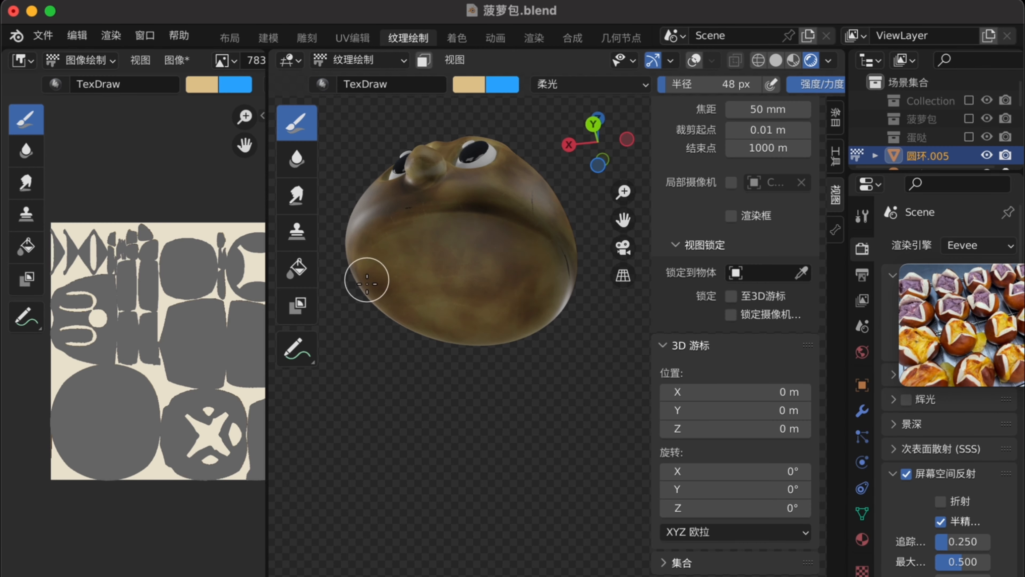
{"action": "mouse_move", "coordinate": [453, 286]}
{"action": "middle_mouse_down"}
{"action": "mouse_move", "coordinate": [419, 316]}
{"action": "mouse_move", "coordinate": [496, 373]}
{"action": "mouse_move", "coordinate": [469, 298]}
{"action": "mouse_move", "coordinate": [561, 128]}
{"action": "middle_mouse_up"}
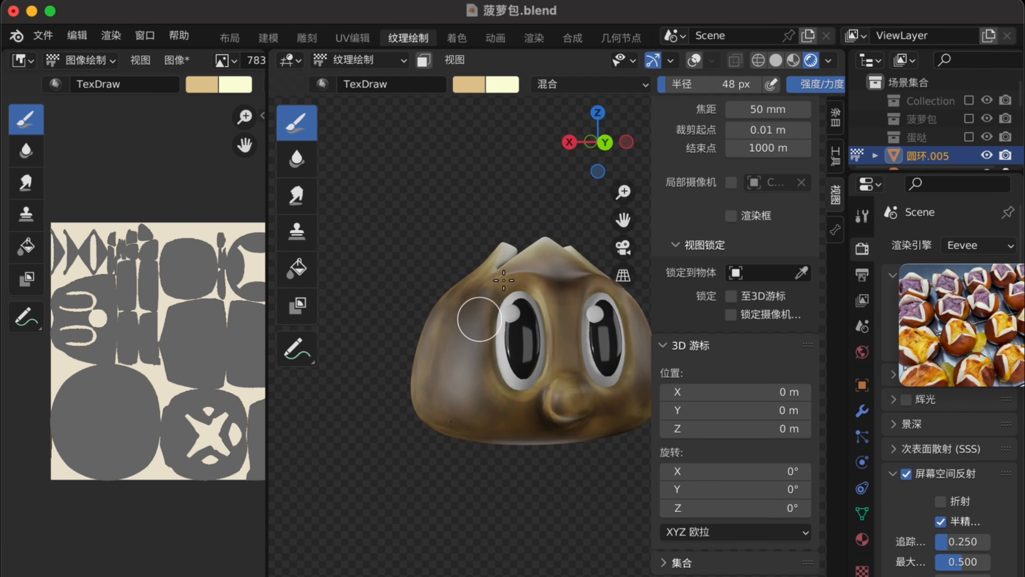
Try the Color Dodge and Difference blend modes, and return the paint brush to Soft Light
{"action": "middle_click_drag", "start_coordinate": [480, 313], "coordinate": [443, 341]}
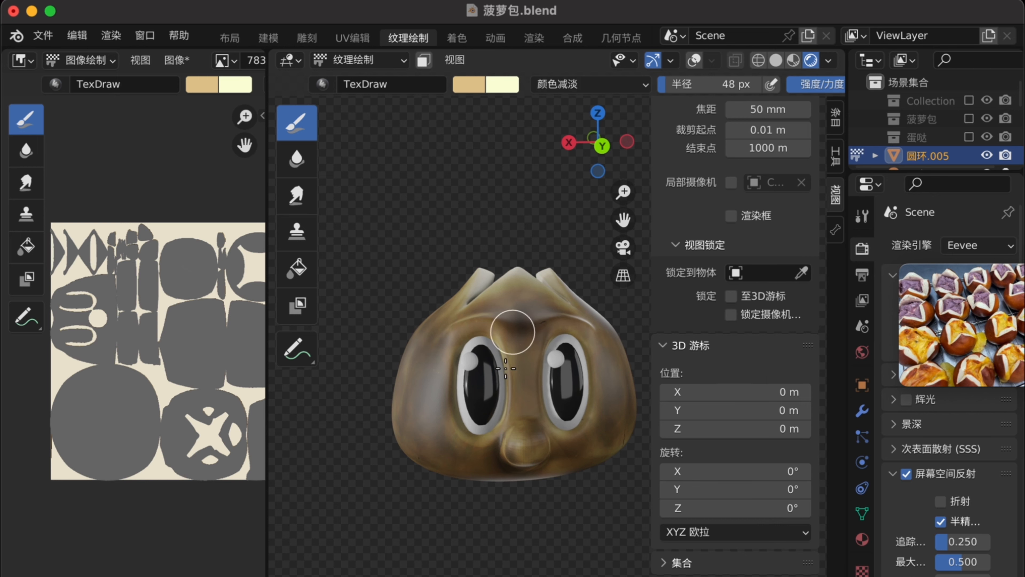
{"action": "left_click", "coordinate": [590, 84]}
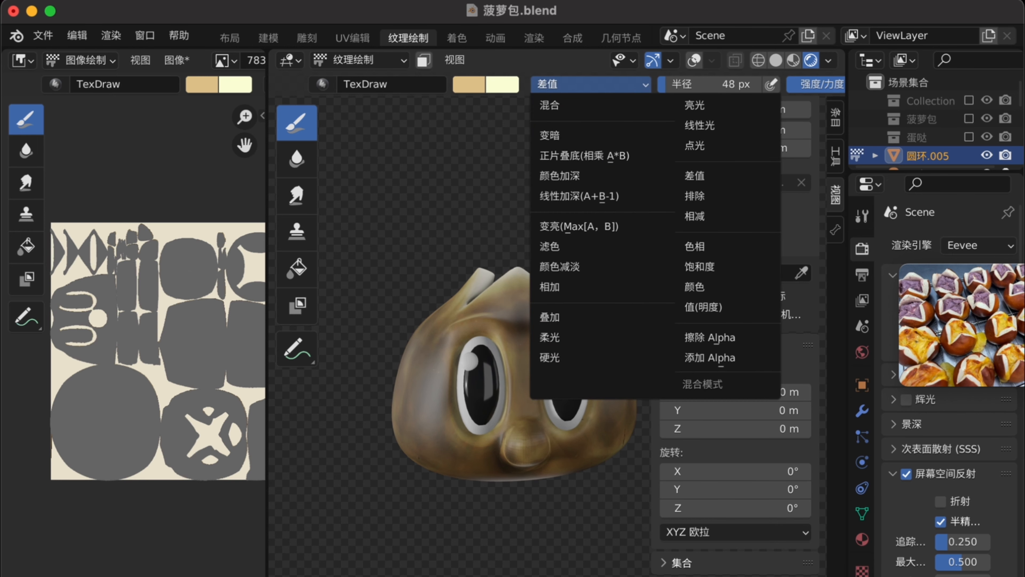
{"action": "left_click", "coordinate": [687, 156]}
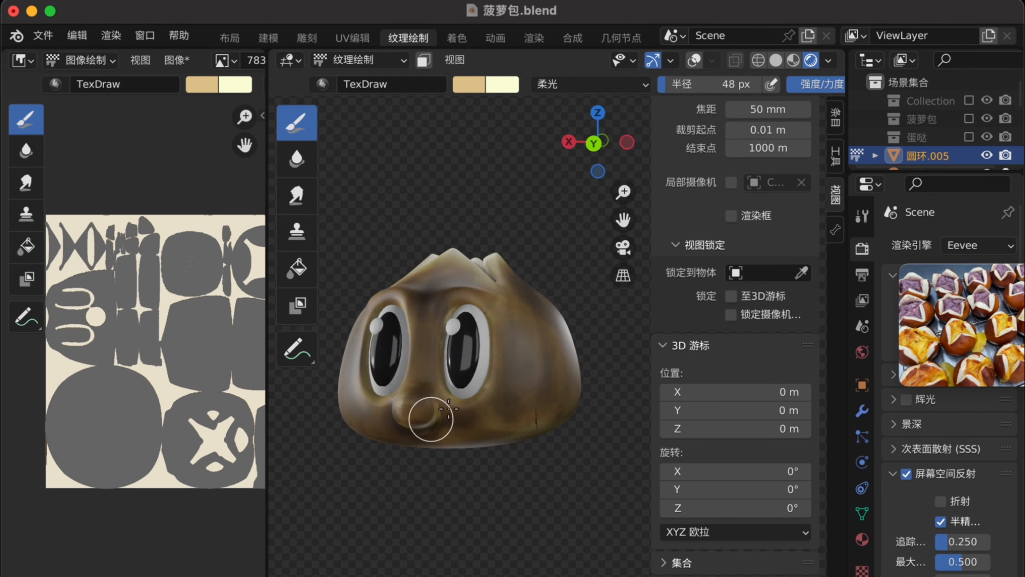
Set the brush's primary colour to red and secondary colour to yellow, and change its blend mode to Add
{"action": "mouse_move", "coordinate": [438, 333]}
{"action": "middle_mouse_down"}
{"action": "mouse_move", "coordinate": [437, 449]}
{"action": "mouse_move", "coordinate": [446, 419]}
{"action": "mouse_move", "coordinate": [575, 305]}
{"action": "mouse_move", "coordinate": [511, 423]}
{"action": "mouse_move", "coordinate": [515, 438]}
{"action": "mouse_move", "coordinate": [566, 428]}
{"action": "middle_mouse_up"}
{"action": "left_click", "coordinate": [469, 85]}
{"action": "left_click", "coordinate": [510, 207]}
{"action": "left_click", "coordinate": [502, 85]}
{"action": "left_click", "coordinate": [530, 187]}
{"action": "left_click", "coordinate": [469, 84]}
{"action": "left_click", "coordinate": [525, 218]}
{"action": "middle_click_drag", "start_coordinate": [550, 325], "coordinate": [505, 376]}
{"action": "left_click", "coordinate": [582, 84]}
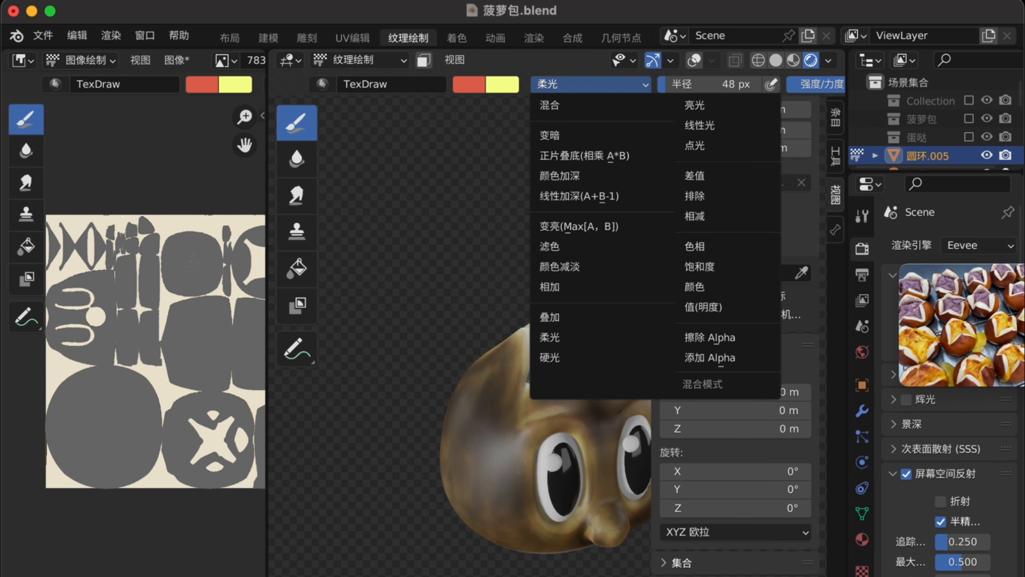
{"action": "left_click", "coordinate": [546, 288]}
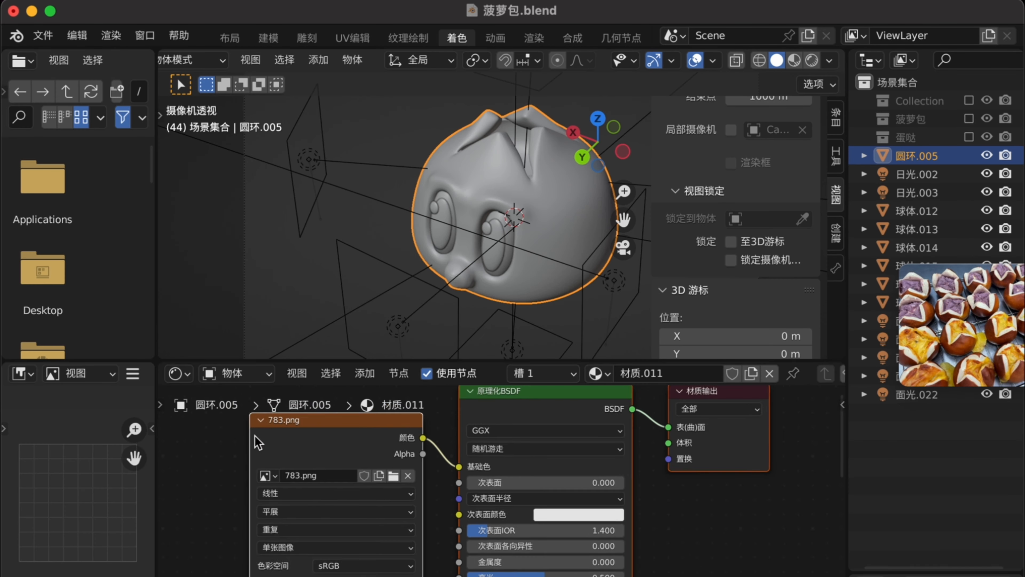
Try a Mix Color node between the 783.png texture and the body material's base colour, and undo it
{"action": "middle_click_drag", "start_coordinate": [322, 435], "coordinate": [364, 372]}
{"action": "left_click", "coordinate": [365, 373]}
{"action": "mouse_move", "coordinate": [393, 457]}
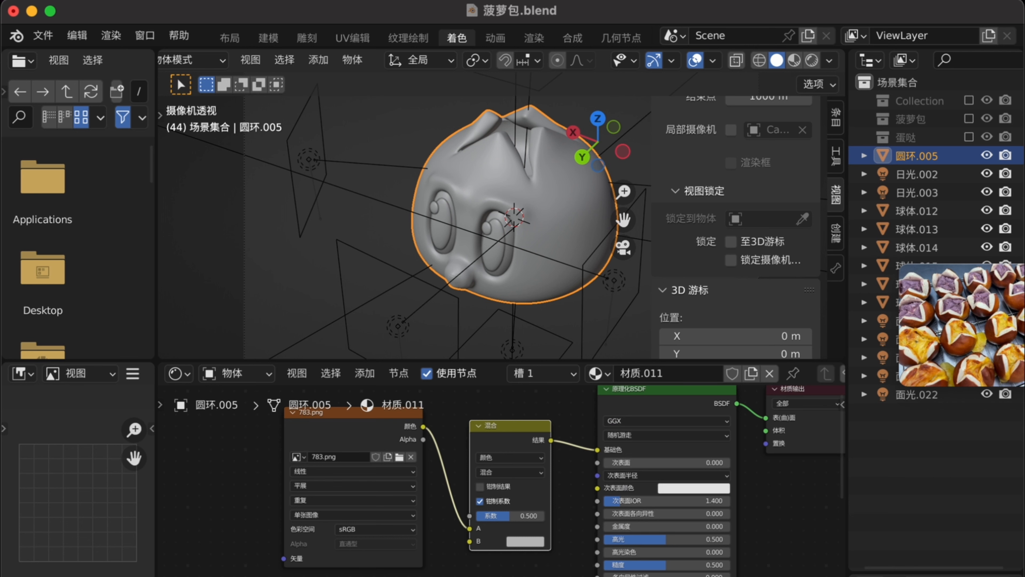
{"action": "key", "text": "super+z"}
{"action": "key", "text": "super+z"}
Insert an RGB Curves node between the 783.png texture and the base colour, and show the rendered preview
{"action": "left_click", "coordinate": [365, 373]}
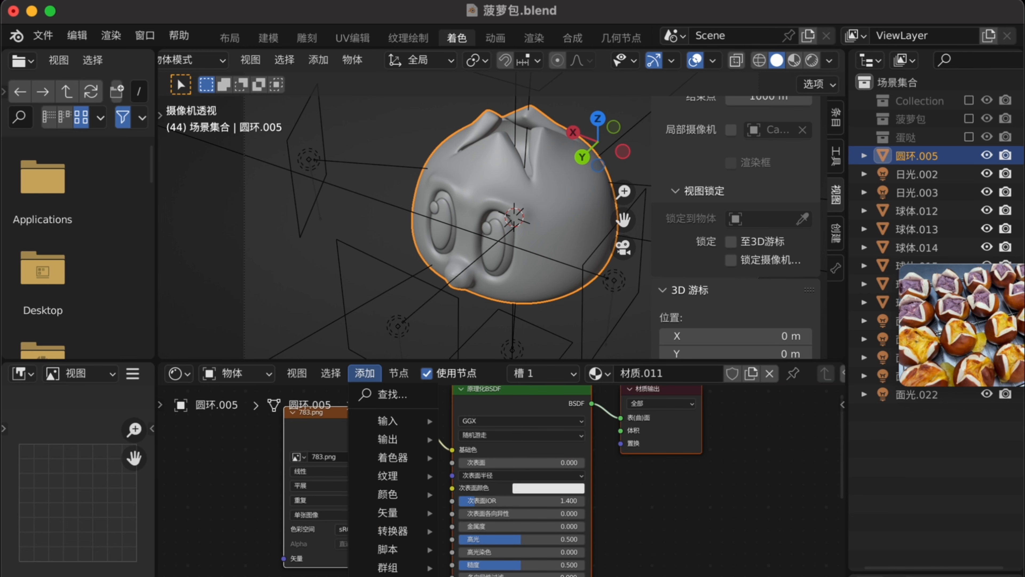
{"action": "mouse_move", "coordinate": [387, 494]}
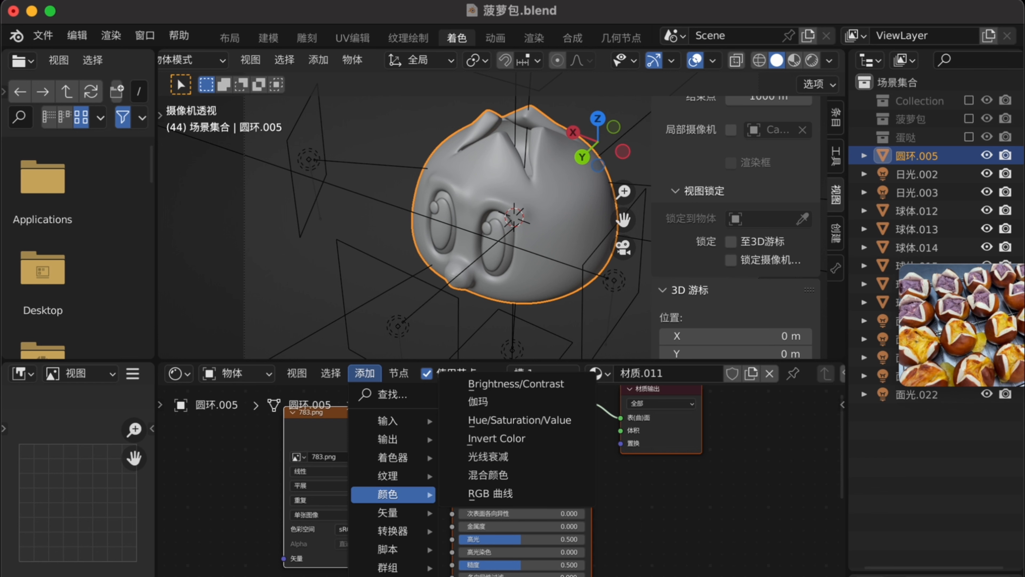
{"action": "left_click", "coordinate": [491, 495]}
{"action": "left_click", "coordinate": [436, 432]}
{"action": "left_click", "coordinate": [812, 60]}
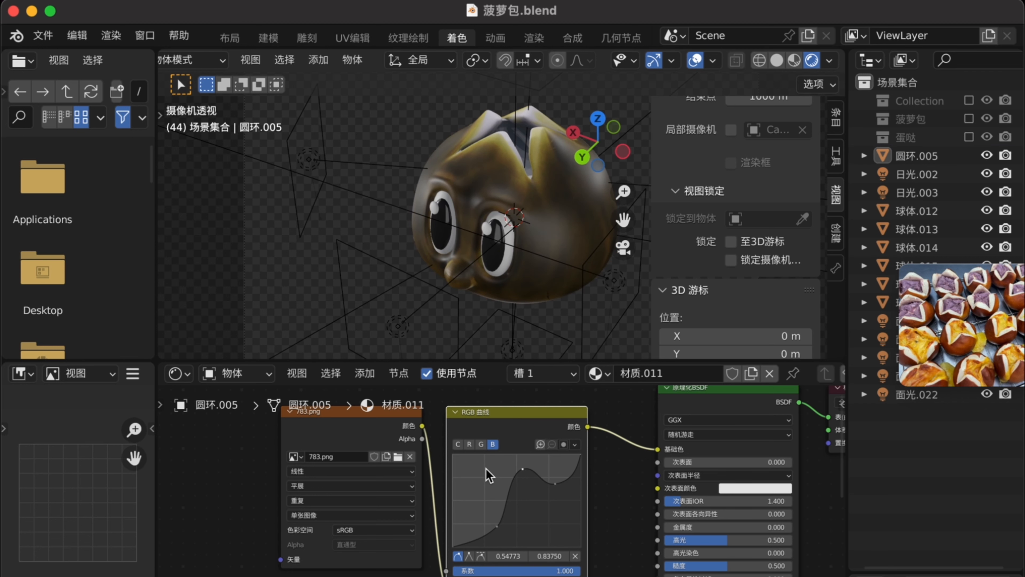
Try reshaping the blue channel of the RGB Curves node, and undo the recent curve edits
{"action": "left_click_drag", "start_coordinate": [497, 526], "coordinate": [469, 475]}
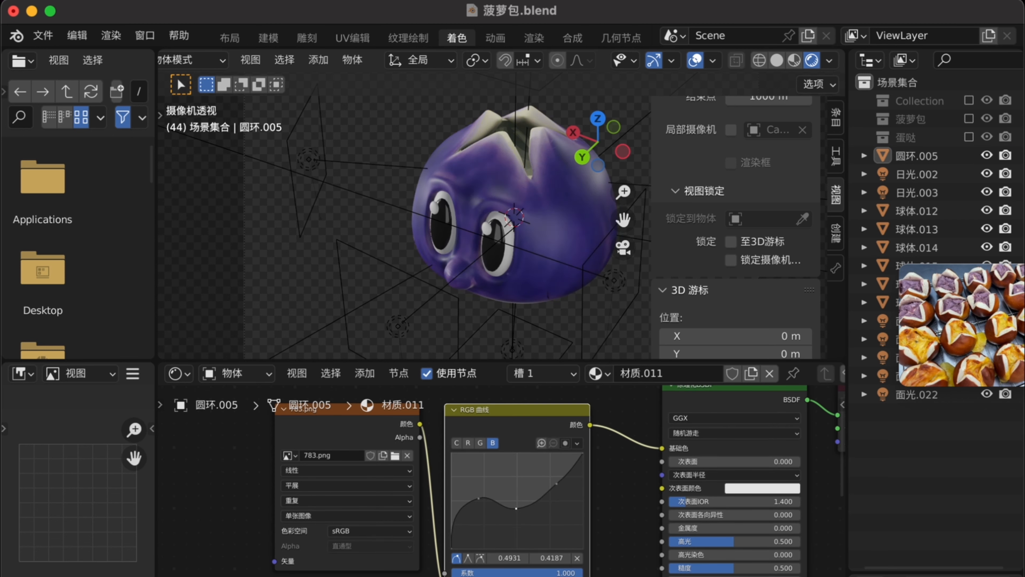
{"action": "key", "text": "super+z"}
{"action": "key", "text": "super+z"}
{"action": "key", "text": "super+z"}
{"action": "key", "text": "super+z"}
{"action": "key", "text": "super+z"}
{"action": "key", "text": "super+z"}
{"action": "key", "text": "super+z"}
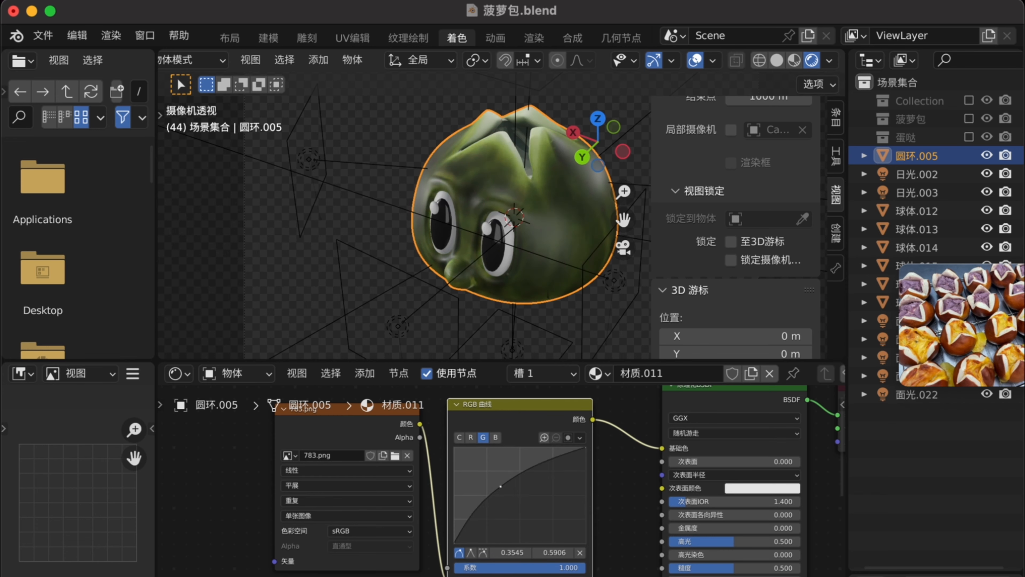
Return to the Texture Paint workspace and widen the 3D viewport
{"action": "left_click", "coordinate": [420, 40]}
{"action": "scroll", "coordinate": [599, 355], "scroll_direction": "up", "scroll_amount": 5}
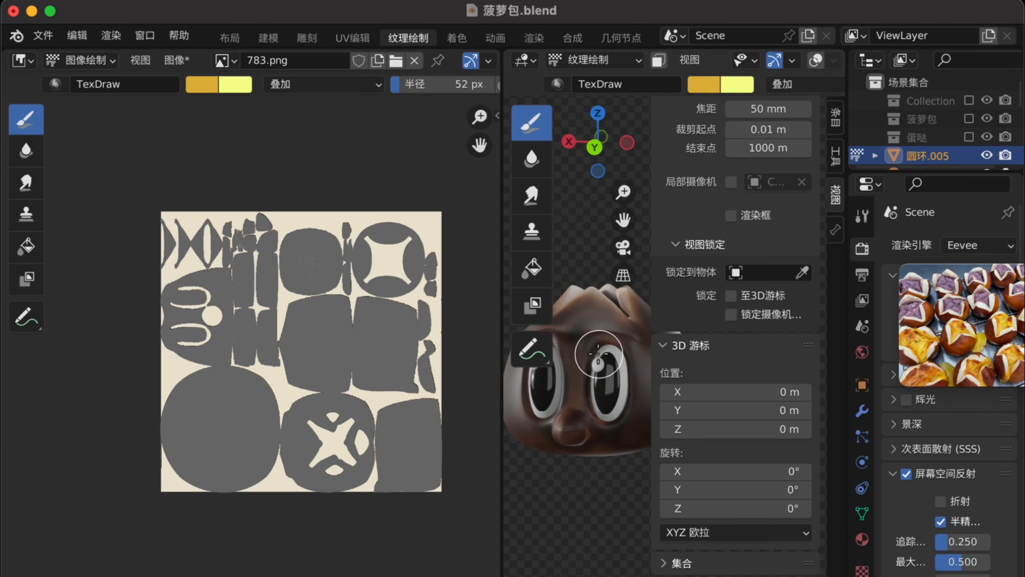
{"action": "left_click_drag", "start_coordinate": [509, 299], "coordinate": [201, 299]}
Paint golden Overlay strokes along the edges of the split top's petals, reducing the brush radius to 30 px
{"action": "mouse_move", "coordinate": [601, 149]}
{"action": "left_mouse_down"}
{"action": "mouse_move", "coordinate": [567, 157]}
{"action": "mouse_move", "coordinate": [640, 166]}
{"action": "left_mouse_up"}
{"action": "scroll", "coordinate": [641, 172], "scroll_direction": "up", "scroll_amount": 5}
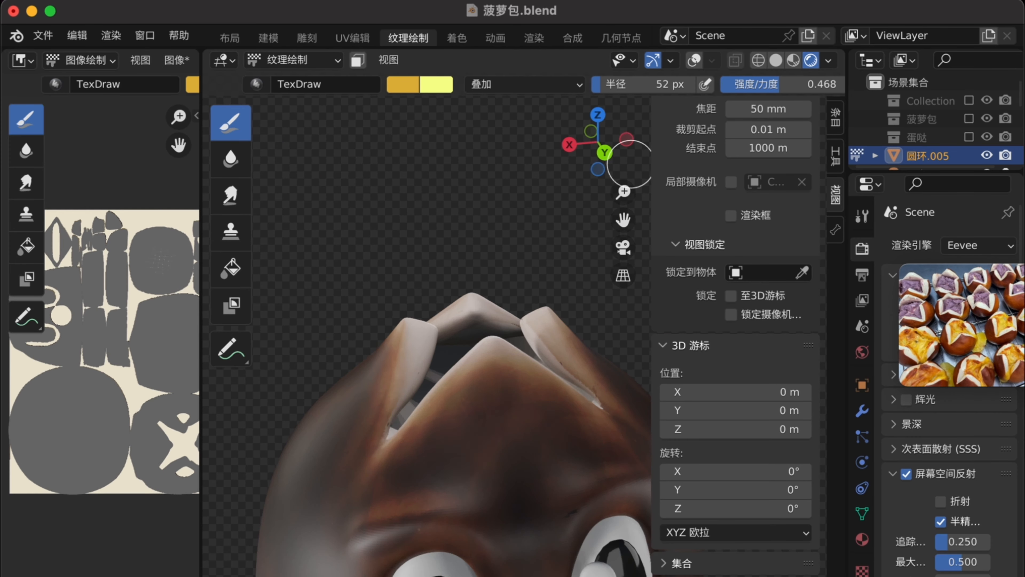
{"action": "left_click_drag", "start_coordinate": [505, 351], "coordinate": [577, 401]}
{"action": "left_click_drag", "start_coordinate": [599, 142], "coordinate": [565, 143]}
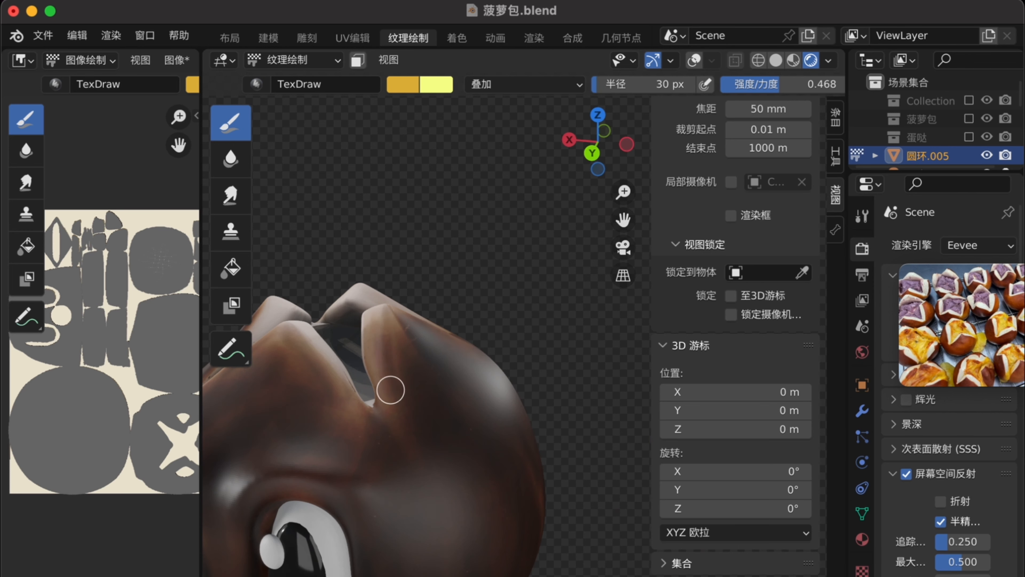
{"action": "left_click_drag", "start_coordinate": [389, 392], "coordinate": [381, 325]}
{"action": "mouse_move", "coordinate": [593, 142]}
{"action": "left_mouse_down"}
{"action": "mouse_move", "coordinate": [622, 144]}
{"action": "mouse_move", "coordinate": [570, 154]}
{"action": "left_mouse_up"}
{"action": "left_click_drag", "start_coordinate": [321, 403], "coordinate": [338, 434]}
{"action": "left_click_drag", "start_coordinate": [590, 142], "coordinate": [621, 142]}
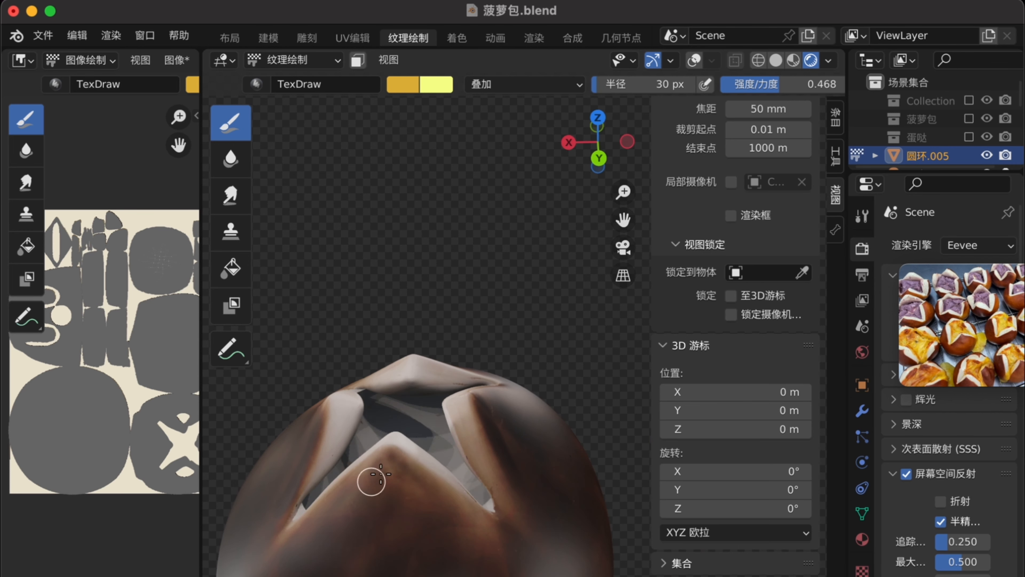
{"action": "middle_click_drag", "start_coordinate": [371, 482], "coordinate": [298, 494]}
Check the painted bun through the camera and go to the Layout workspace
{"action": "key", "text": "KP_0"}
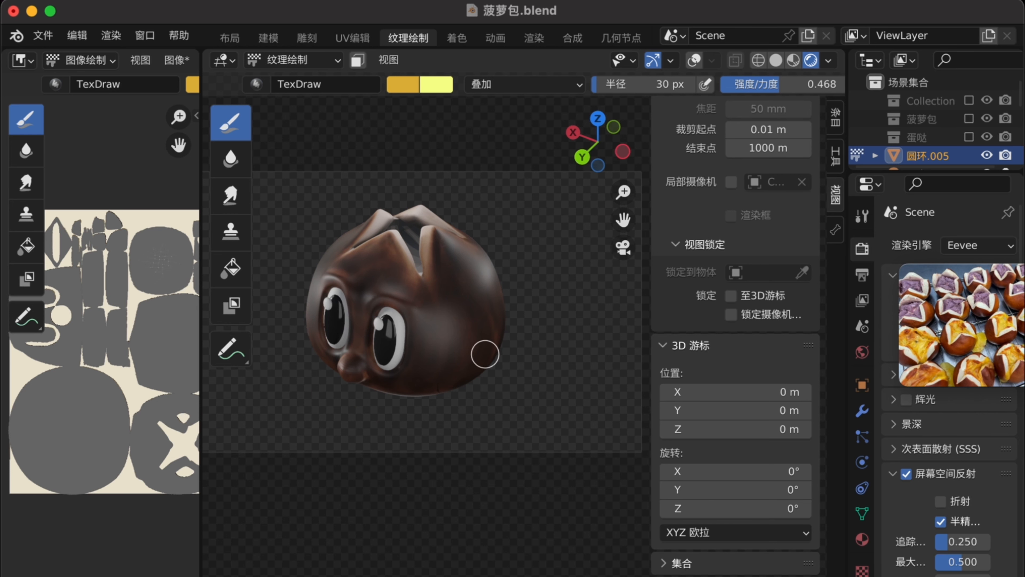
{"action": "key", "text": "KP_0"}
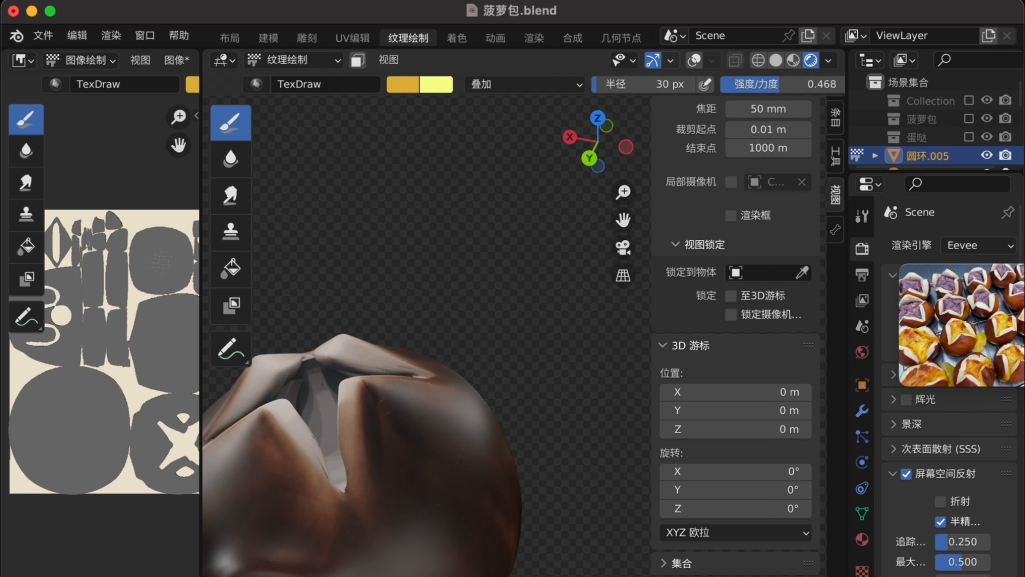
{"action": "left_click", "coordinate": [229, 37]}
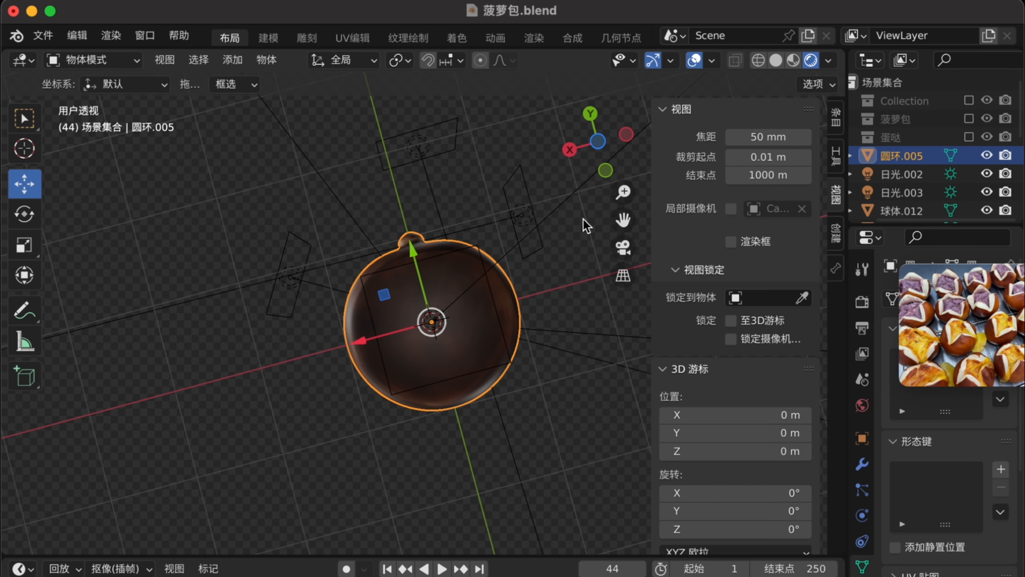
Show the bun in rendered shading in the Modeling workspace and return to Object Mode
{"action": "left_click", "coordinate": [263, 38]}
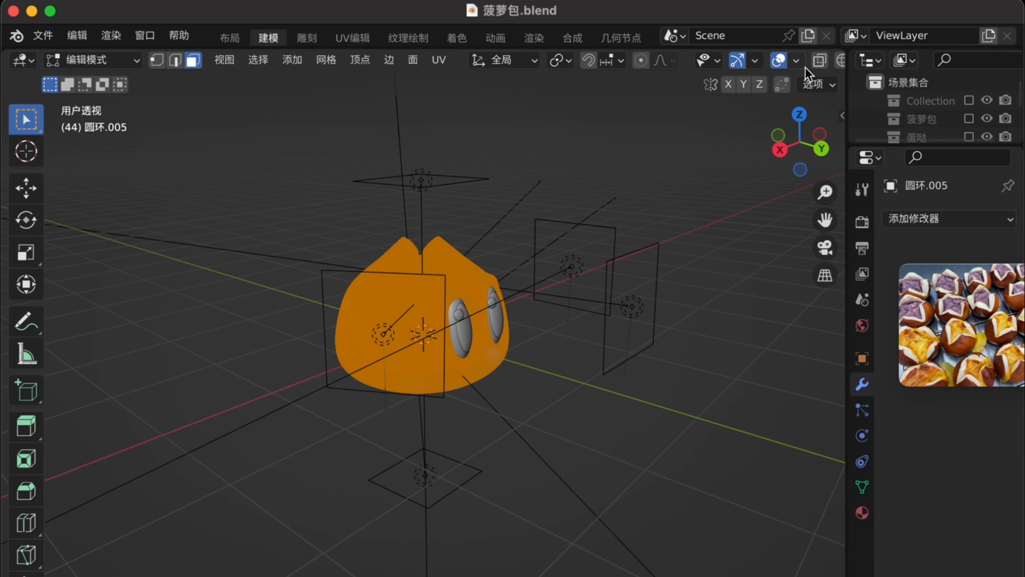
{"action": "scroll", "coordinate": [807, 65], "scroll_direction": "down", "scroll_amount": 5}
{"action": "left_click", "coordinate": [811, 61]}
{"action": "middle_click_drag", "start_coordinate": [573, 227], "coordinate": [463, 295]}
{"action": "left_click", "coordinate": [529, 250]}
{"action": "key", "text": "shift+a"}
{"action": "left_click", "coordinate": [28, 58]}
{"action": "left_click", "coordinate": [42, 81]}
{"action": "key", "text": "shift+a"}
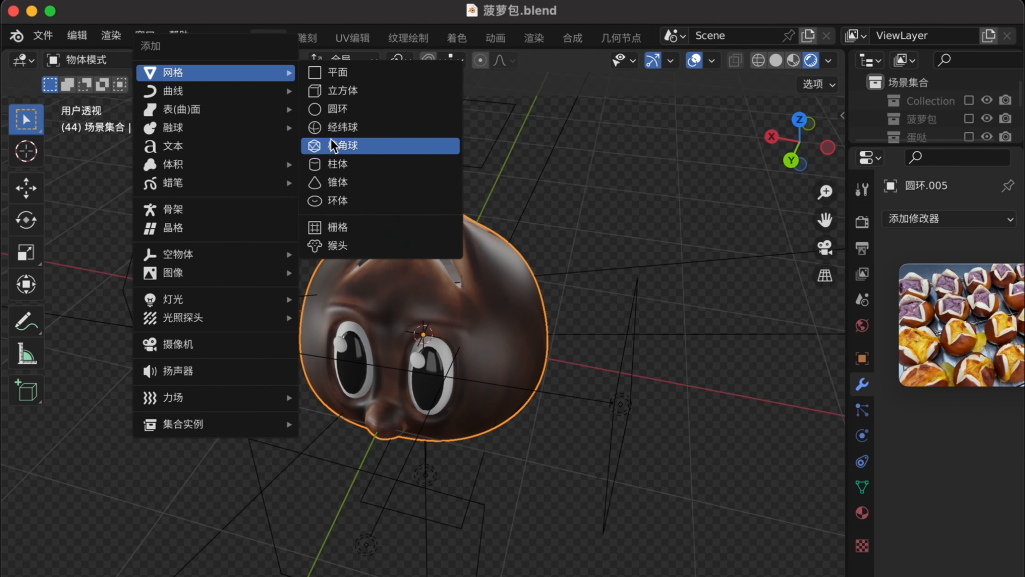
{"action": "left_click", "coordinate": [92, 60]}
{"action": "left_click", "coordinate": [87, 82]}
Add a UV sphere at the scene origin and shade it smooth
{"action": "key", "text": "shift+a"}
{"action": "left_click", "coordinate": [323, 215]}
{"action": "right_click", "coordinate": [392, 447]}
{"action": "left_click", "coordinate": [363, 265]}
Scale the sphere down and raise it inside the upper part of the bun
{"action": "left_click", "coordinate": [26, 252]}
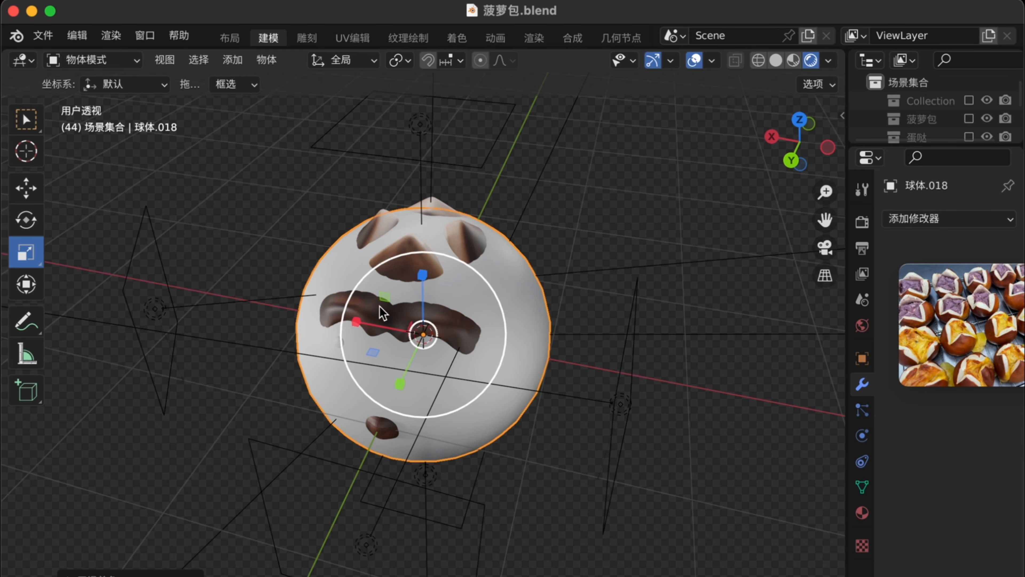
{"action": "left_click_drag", "start_coordinate": [382, 312], "coordinate": [390, 315]}
{"action": "middle_click_drag", "start_coordinate": [390, 315], "coordinate": [416, 278]}
{"action": "mouse_move", "coordinate": [420, 259]}
{"action": "left_mouse_down"}
{"action": "mouse_move", "coordinate": [421, 278]}
{"action": "mouse_move", "coordinate": [421, 240]}
{"action": "left_mouse_up"}
{"action": "left_click", "coordinate": [26, 189]}
{"action": "middle_click_drag", "start_coordinate": [422, 240], "coordinate": [409, 262]}
Scale the sphere horizontally so it fits inside the bun beneath the split top
{"action": "left_click", "coordinate": [26, 252]}
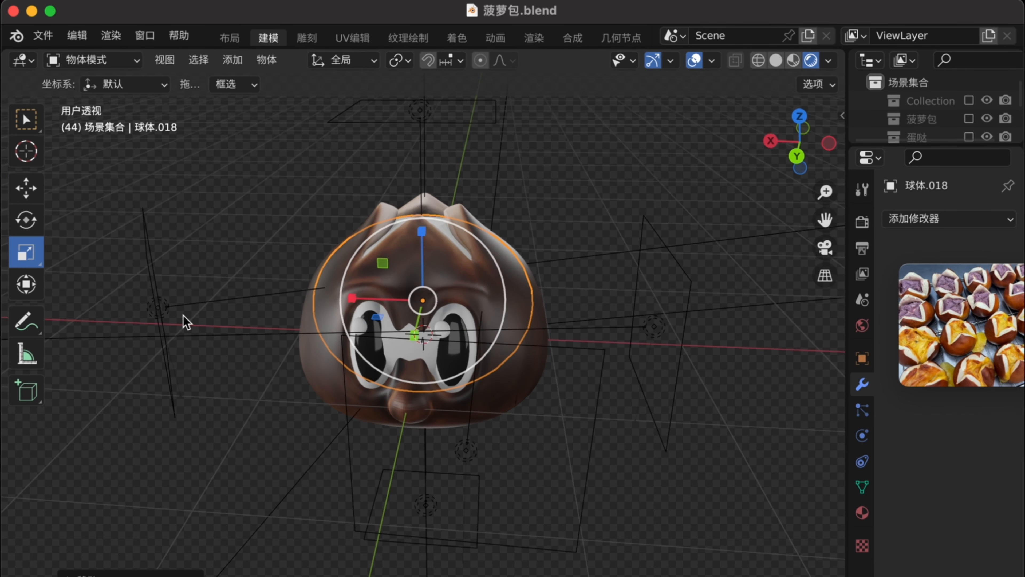
{"action": "left_click_drag", "start_coordinate": [416, 335], "coordinate": [419, 326]}
{"action": "middle_click_drag", "start_coordinate": [419, 325], "coordinate": [377, 322]}
{"action": "left_click_drag", "start_coordinate": [375, 323], "coordinate": [382, 319]}
{"action": "middle_click_drag", "start_coordinate": [365, 319], "coordinate": [420, 347]}
Apply the Catmull-Clark Subdivision Surface modifier on the inner sphere
{"action": "left_click", "coordinate": [621, 276]}
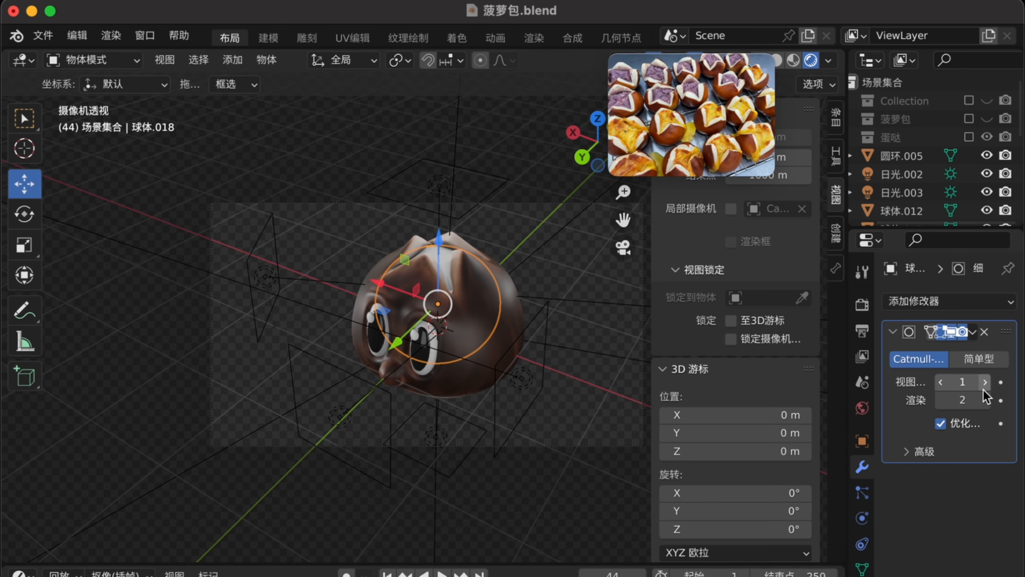
{"action": "left_click", "coordinate": [972, 332]}
{"action": "left_click", "coordinate": [965, 359]}
Give the inner sphere a new material and link an Image Texture to its base color
{"action": "scroll", "coordinate": [863, 525], "scroll_direction": "down", "scroll_amount": 2}
{"action": "left_click", "coordinate": [863, 552]}
{"action": "left_click", "coordinate": [962, 379]}
{"action": "scroll", "coordinate": [888, 520], "scroll_direction": "down", "scroll_amount": 5}
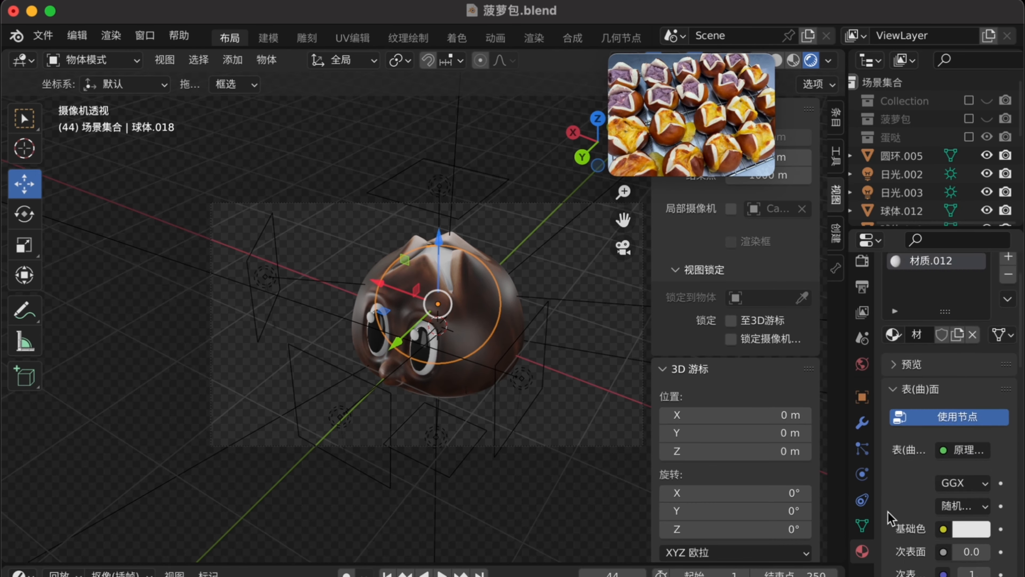
{"action": "left_click", "coordinate": [943, 461]}
{"action": "left_click", "coordinate": [566, 302]}
Create a new blank image filled with white for the inner sphere's base color
{"action": "left_click", "coordinate": [986, 486]}
{"action": "scroll", "coordinate": [704, 405], "scroll_direction": "down", "scroll_amount": 10}
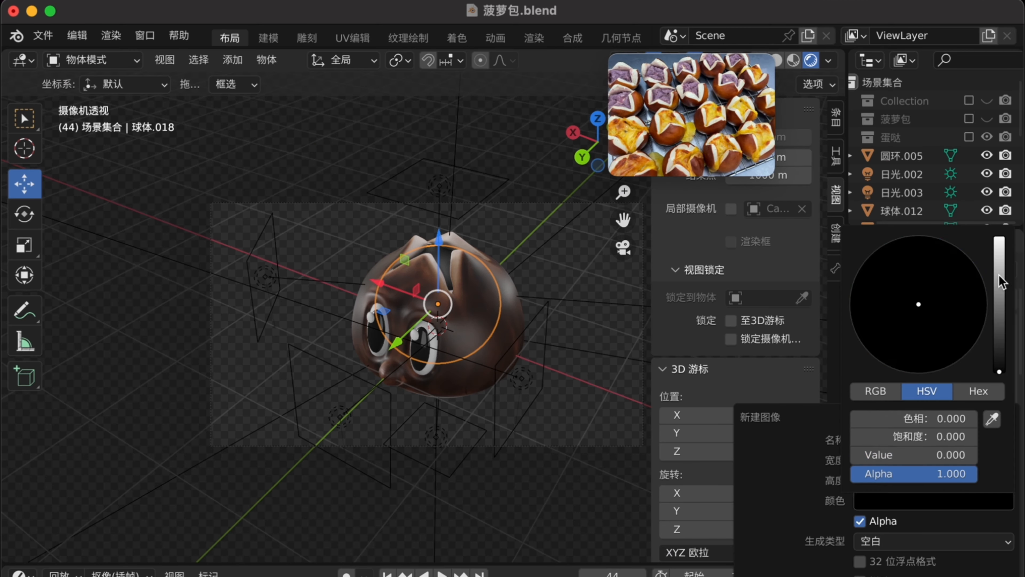
{"action": "left_click_drag", "start_coordinate": [999, 278], "coordinate": [1000, 238]}
{"action": "left_click", "coordinate": [840, 575]}
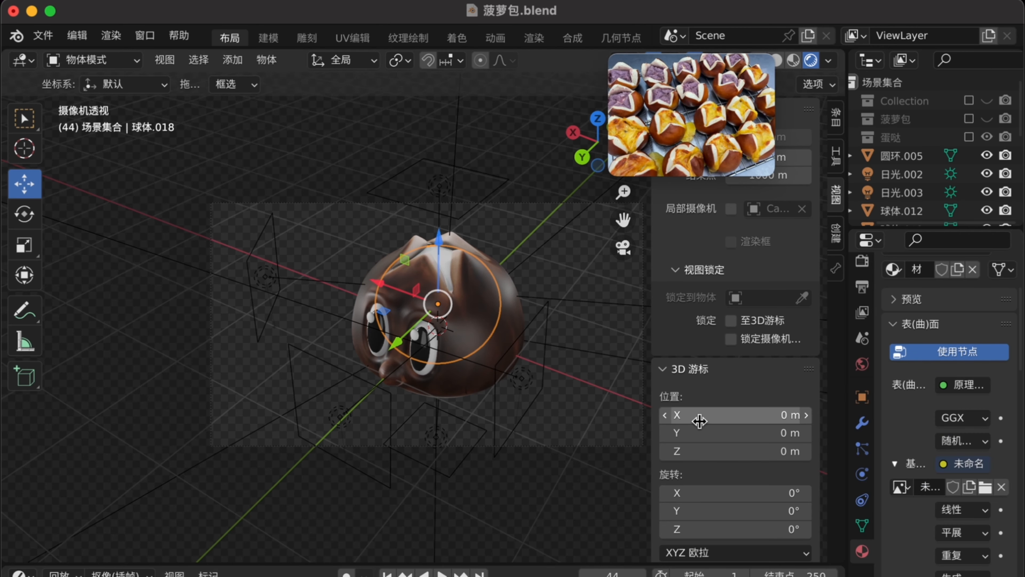
Inspect the inner sphere's UV layout over the new image in the UV Editing workspace
{"action": "left_click", "coordinate": [408, 38]}
{"action": "left_click", "coordinate": [364, 39]}
{"action": "middle_click_drag", "start_coordinate": [581, 323], "coordinate": [600, 372]}
{"action": "right_click", "coordinate": [599, 382]}
{"action": "mouse_move", "coordinate": [600, 384]}
{"action": "left_click", "coordinate": [754, 146]}
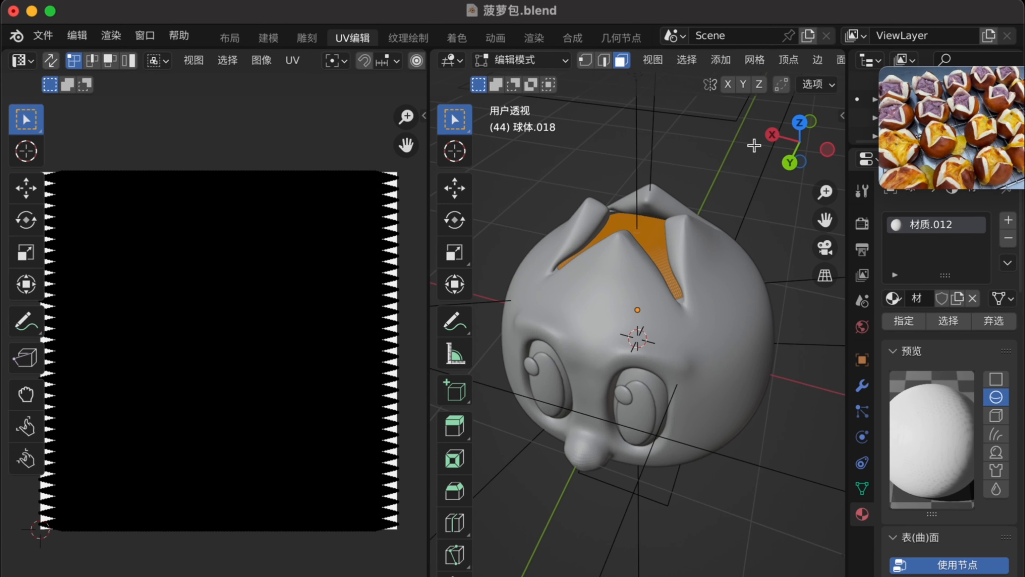
Flip the normals of the inner sphere's selected faces
{"action": "left_click", "coordinate": [408, 38]}
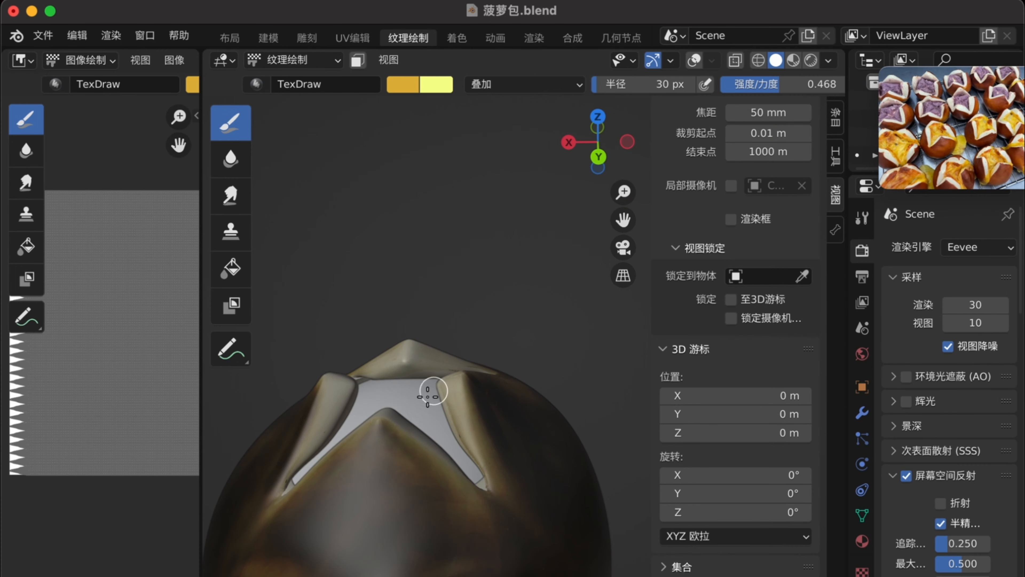
{"action": "left_click", "coordinate": [352, 38]}
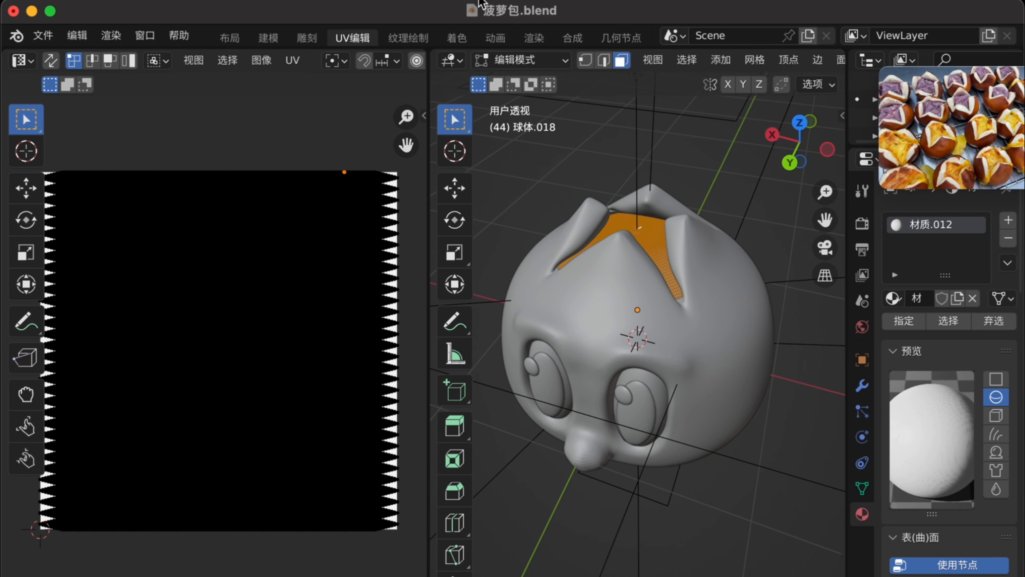
{"action": "key", "text": "alt+n"}
{"action": "left_click", "coordinate": [626, 252]}
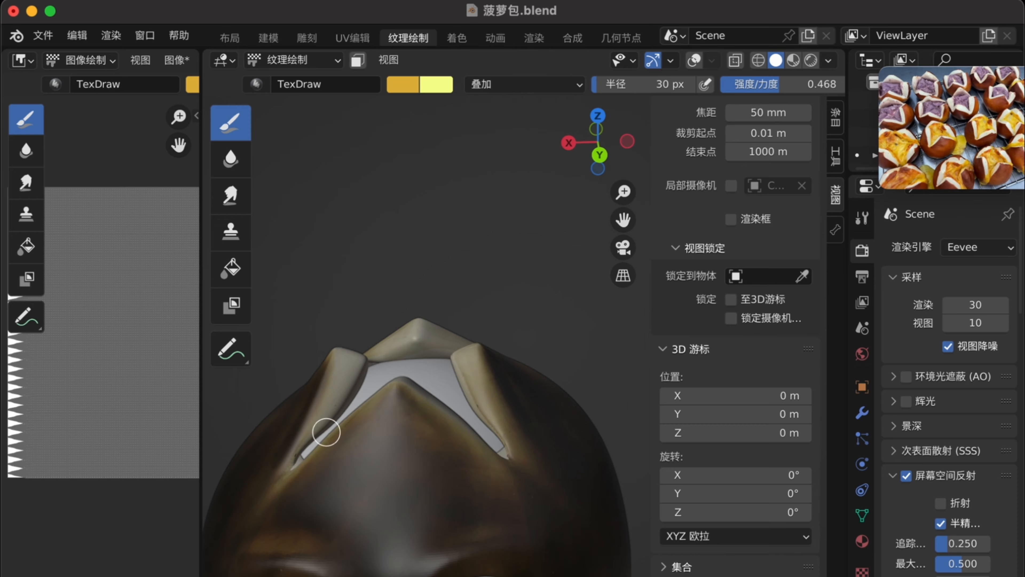
Go back to texture painting the inner sphere and set the brush blend mode to Mix
{"action": "left_click", "coordinate": [456, 38]}
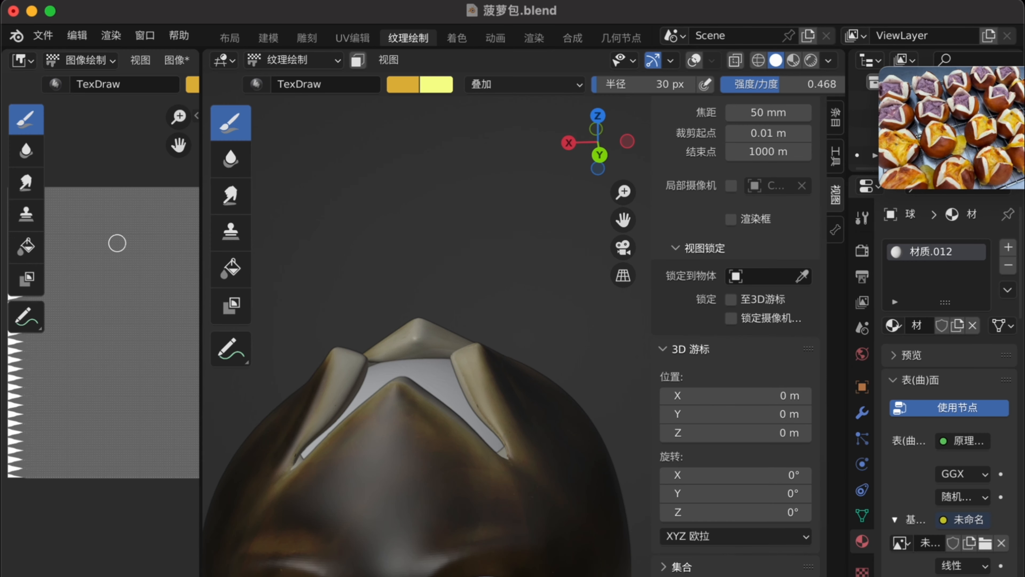
{"action": "middle_click_drag", "start_coordinate": [372, 417], "coordinate": [374, 415]}
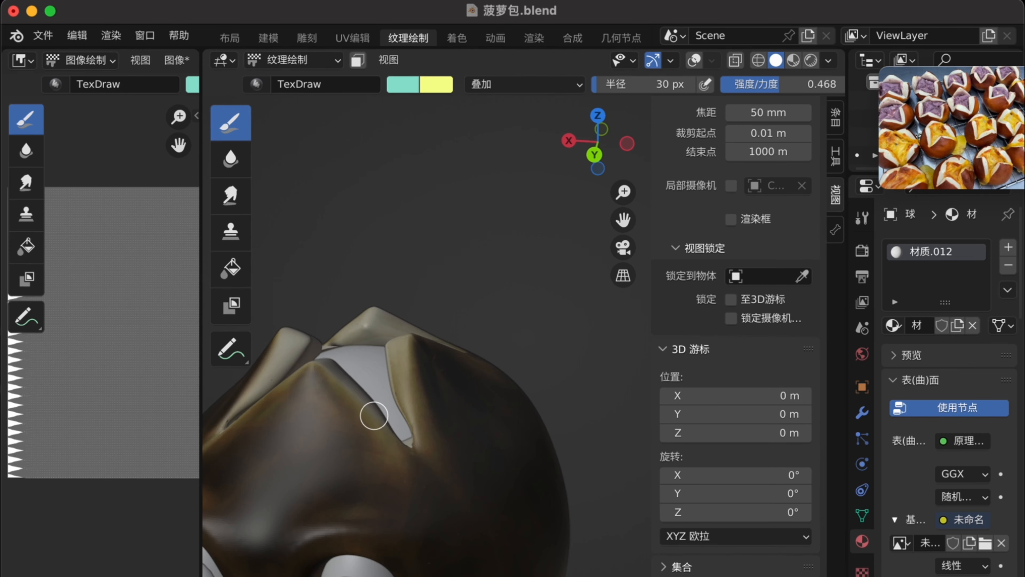
{"action": "middle_click_drag", "start_coordinate": [398, 380], "coordinate": [507, 340]}
{"action": "middle_click_drag", "start_coordinate": [307, 415], "coordinate": [397, 388]}
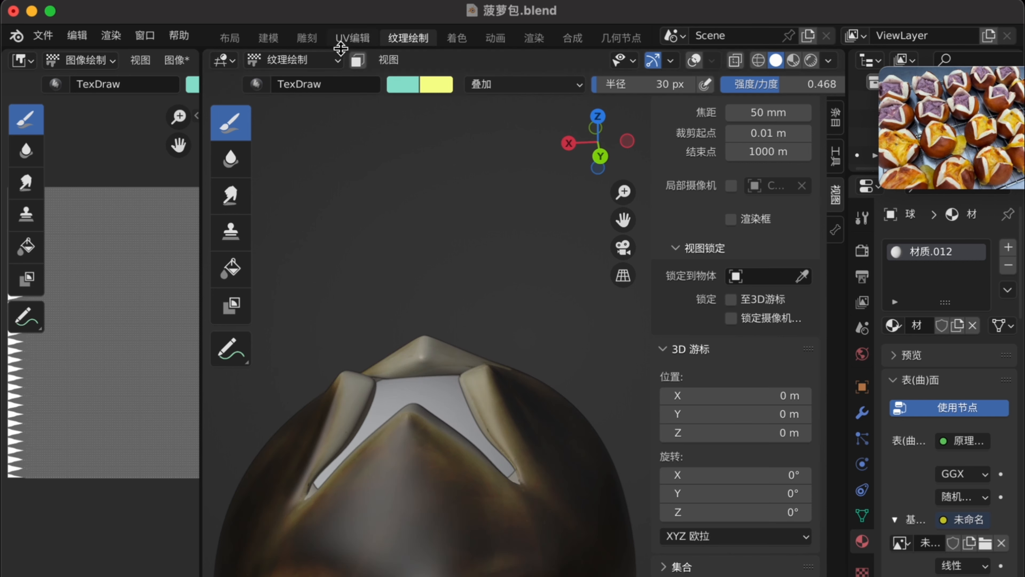
{"action": "scroll", "coordinate": [997, 366], "scroll_direction": "down", "scroll_amount": 5}
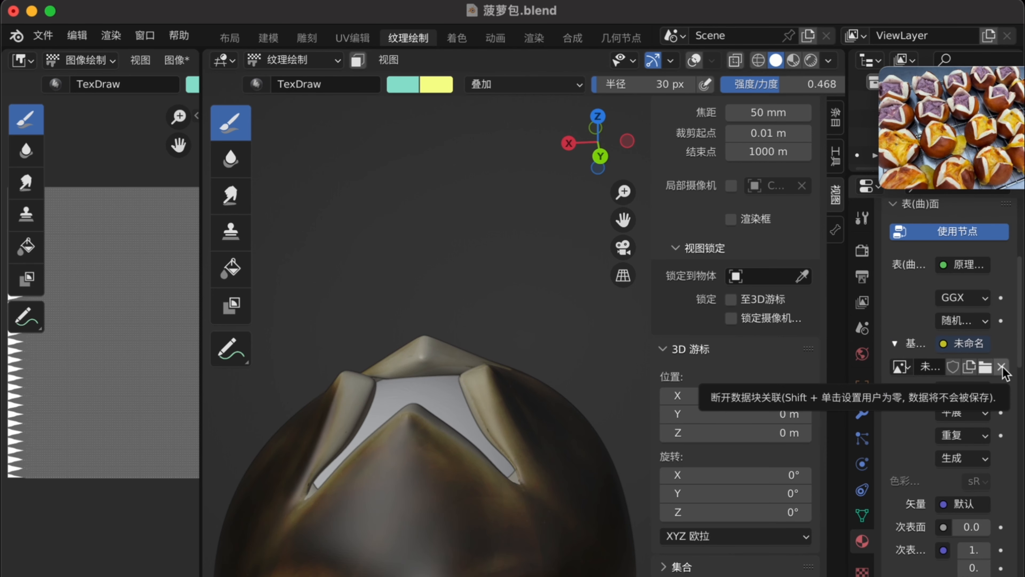
{"action": "left_click", "coordinate": [583, 84]}
{"action": "left_click", "coordinate": [484, 106]}
Unlink the base color image and create a new blank white image of 1024 × 1024 px in its place
{"action": "left_click", "coordinate": [1002, 367]}
{"action": "left_click", "coordinate": [927, 368]}
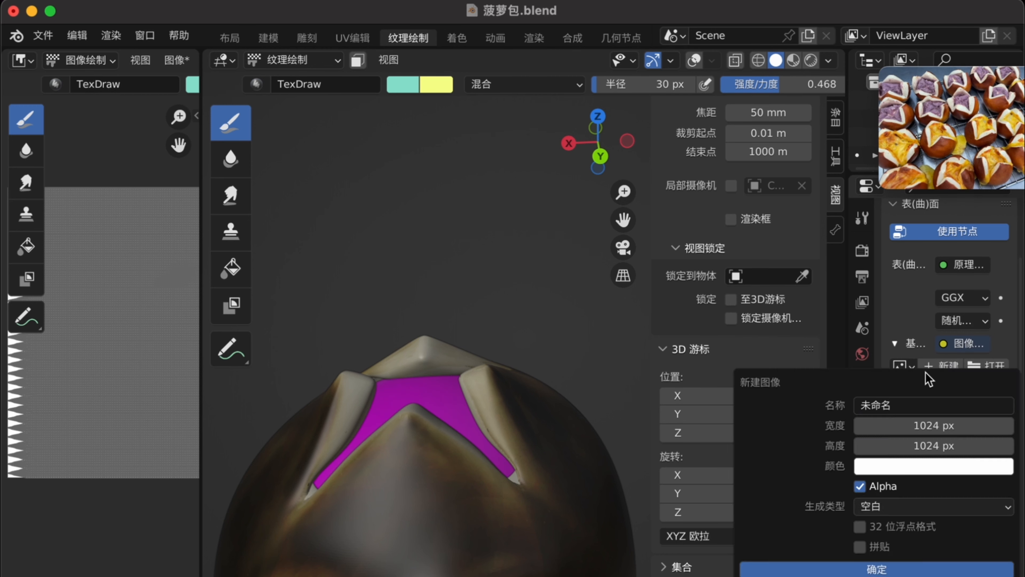
{"action": "left_click", "coordinate": [880, 566]}
{"action": "scroll", "coordinate": [108, 318], "scroll_direction": "down", "scroll_amount": 3}
Widen the image editor, look through the brush settings and set the blend mode to Soft Light
{"action": "left_click_drag", "start_coordinate": [205, 168], "coordinate": [344, 167]}
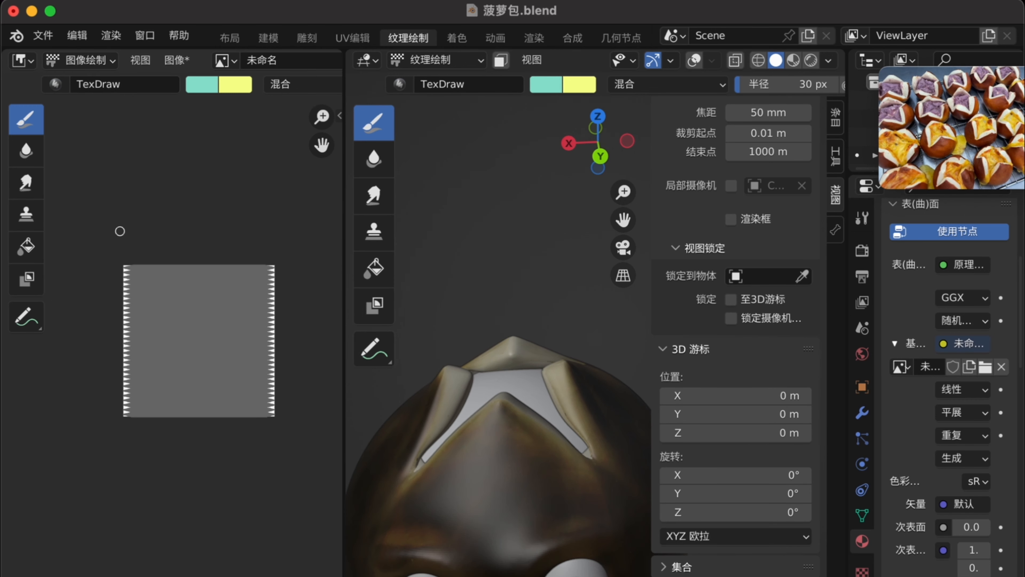
{"action": "scroll", "coordinate": [262, 85], "scroll_direction": "down", "scroll_amount": 10}
{"action": "left_click", "coordinate": [289, 85]}
{"action": "scroll", "coordinate": [326, 92], "scroll_direction": "down", "scroll_amount": 2}
{"action": "left_click", "coordinate": [290, 85]}
{"action": "scroll", "coordinate": [285, 62], "scroll_direction": "down", "scroll_amount": 4}
{"action": "scroll", "coordinate": [283, 90], "scroll_direction": "down", "scroll_amount": 2}
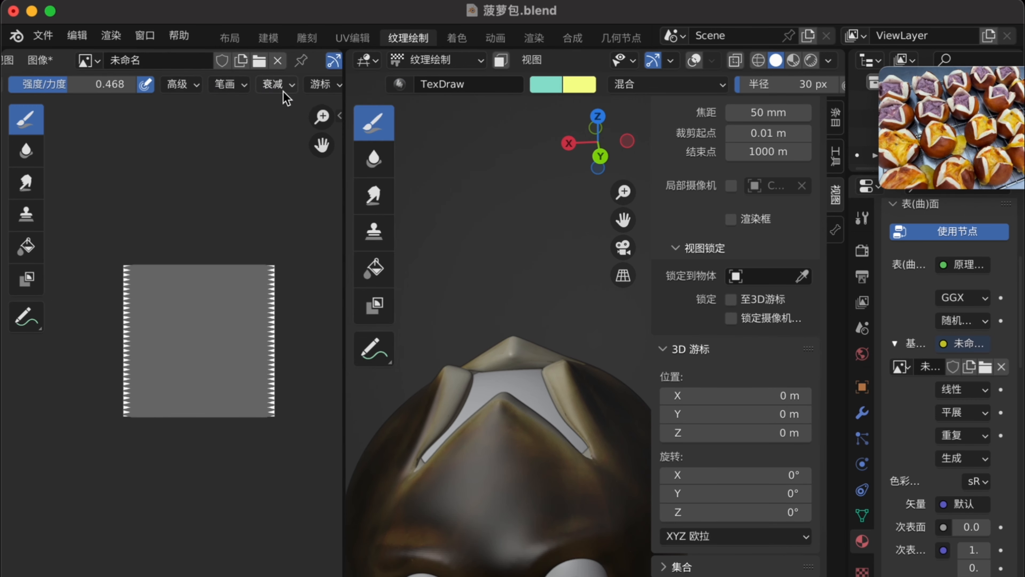
{"action": "left_click", "coordinate": [286, 86]}
{"action": "scroll", "coordinate": [243, 85], "scroll_direction": "up", "scroll_amount": 5}
{"action": "left_click", "coordinate": [666, 85]}
{"action": "left_click", "coordinate": [662, 311]}
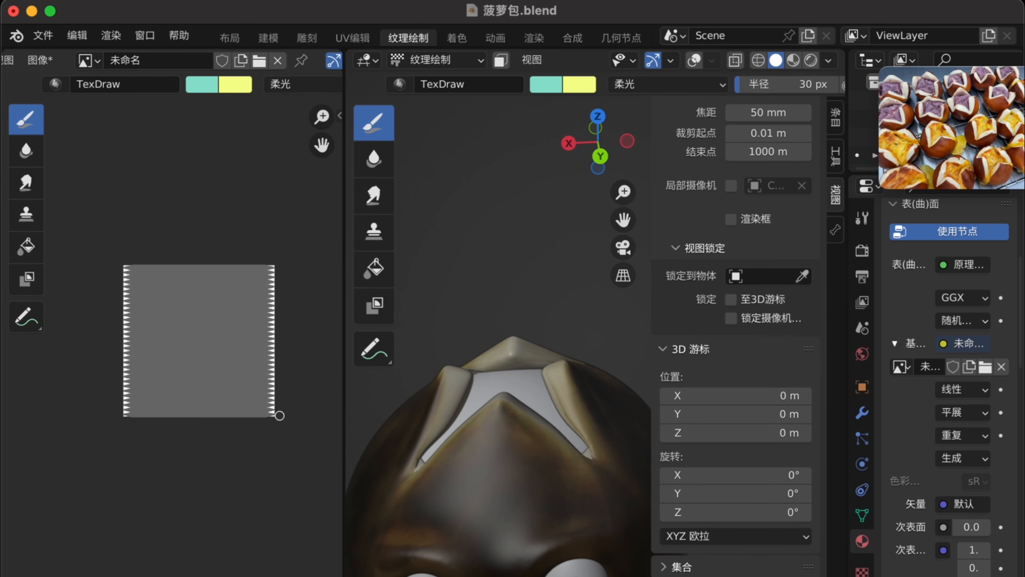
Select all faces of the inner sphere in the UV Editing workspace and flip their normals
{"action": "left_click", "coordinate": [352, 38]}
{"action": "key", "text": "ctrl+n"}
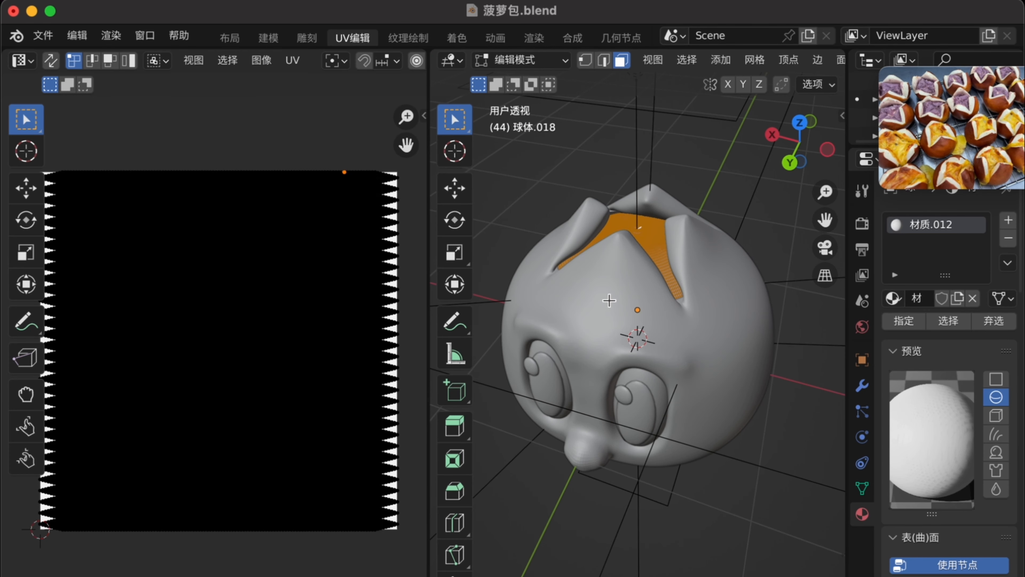
{"action": "left_click", "coordinate": [652, 252]}
{"action": "key", "text": "a"}
{"action": "key", "text": "super+n"}
{"action": "left_click", "coordinate": [741, 205]}
{"action": "key", "text": "a"}
{"action": "key", "text": "alt+n"}
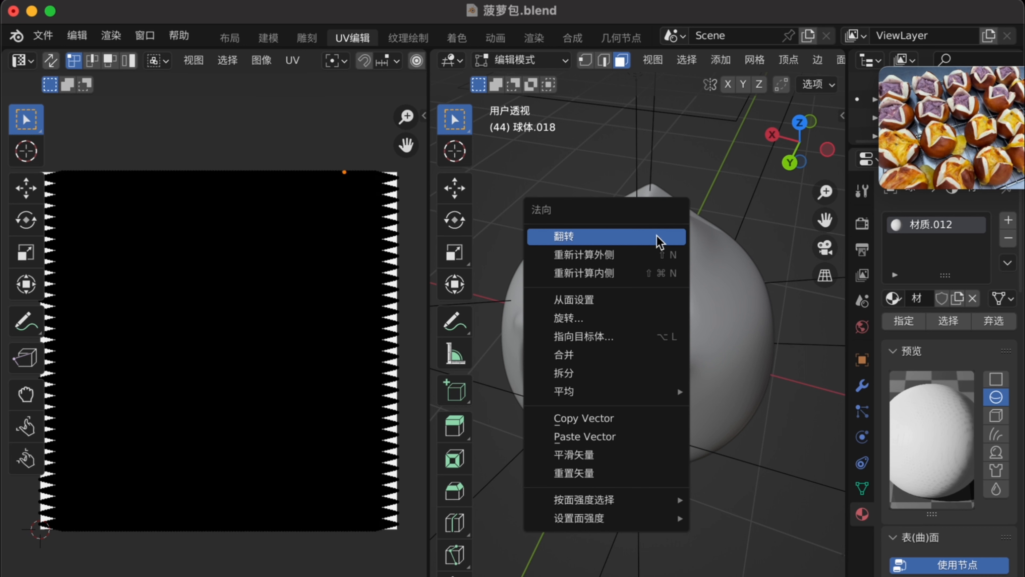
{"action": "left_click", "coordinate": [657, 236]}
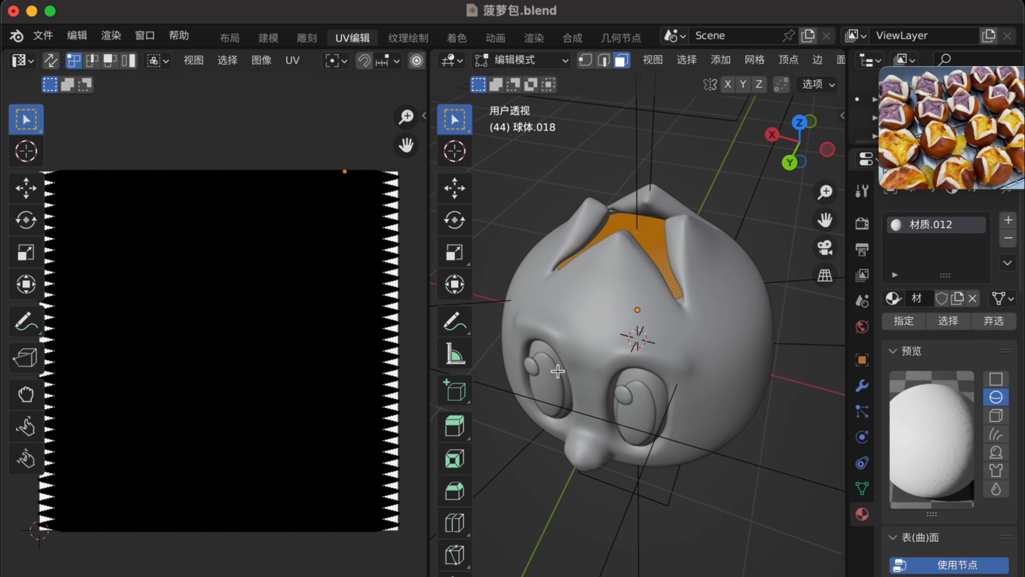
Clear the face selection on the inner sphere
{"action": "key", "text": "super+n"}
{"action": "key", "text": "Escape"}
{"action": "key", "text": "super+n"}
{"action": "left_click", "coordinate": [661, 263]}
{"action": "key", "text": "Escape"}
{"action": "left_click", "coordinate": [634, 204]}
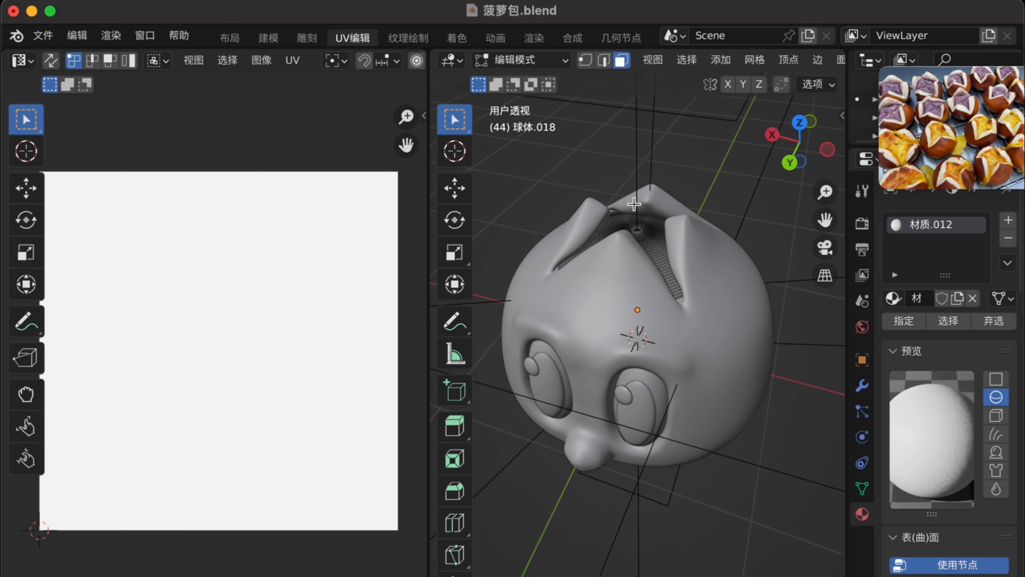
Check the model's normals in Texture Paint with the Face Orientation overlay, and hide the overlays again
{"action": "left_click", "coordinate": [408, 38]}
{"action": "left_click", "coordinate": [712, 60]}
{"action": "left_click", "coordinate": [600, 431]}
{"action": "left_click", "coordinate": [694, 62]}
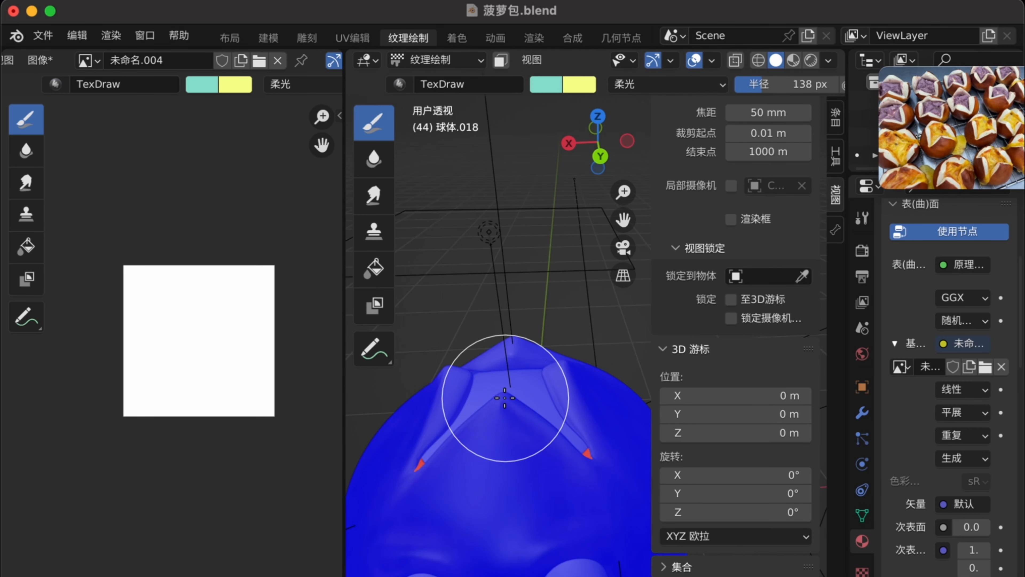
{"action": "middle_click_drag", "start_coordinate": [506, 398], "coordinate": [501, 415]}
{"action": "left_click", "coordinate": [694, 62]}
Load the image file 784.png as the base color texture of the inner sphere's material
{"action": "scroll", "coordinate": [499, 412], "scroll_direction": "up", "scroll_amount": 1}
{"action": "left_click", "coordinate": [902, 366]}
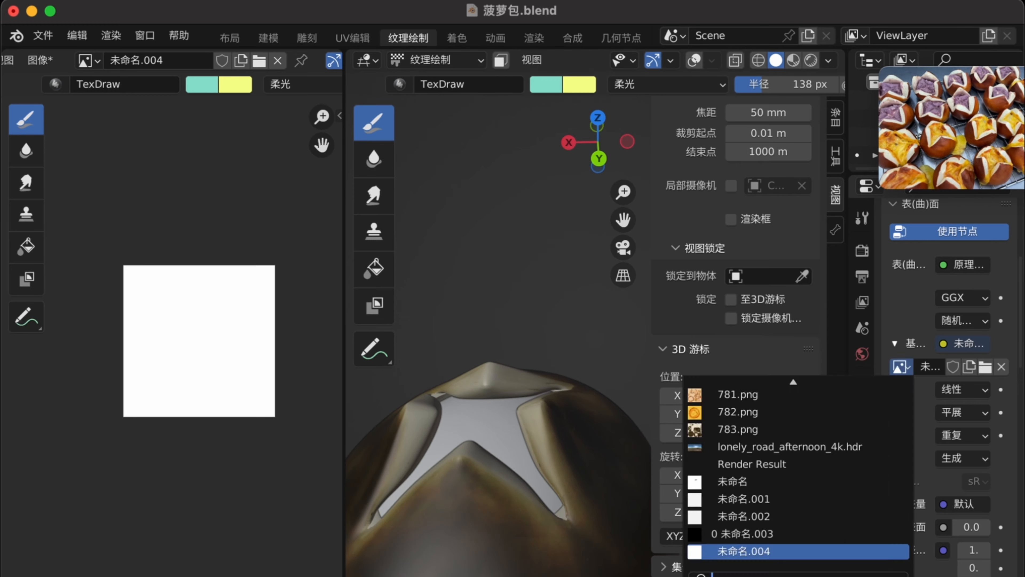
{"action": "left_click", "coordinate": [985, 367]}
{"action": "scroll", "coordinate": [632, 469], "scroll_direction": "down", "scroll_amount": 10}
{"action": "double_click", "coordinate": [632, 470]}
{"action": "middle_click_drag", "start_coordinate": [502, 457], "coordinate": [536, 510]}
{"action": "left_click", "coordinate": [985, 367]}
{"action": "double_click", "coordinate": [632, 469]}
Examine the yellow filling inside the split top from several angles in rendered shading
{"action": "mouse_move", "coordinate": [407, 480]}
{"action": "middle_mouse_down"}
{"action": "mouse_move", "coordinate": [446, 456]}
{"action": "mouse_move", "coordinate": [408, 464]}
{"action": "mouse_move", "coordinate": [484, 448]}
{"action": "mouse_move", "coordinate": [411, 568]}
{"action": "middle_mouse_up"}
{"action": "scroll", "coordinate": [447, 455], "scroll_direction": "down", "scroll_amount": 3}
{"action": "left_click", "coordinate": [808, 60]}
{"action": "scroll", "coordinate": [418, 457], "scroll_direction": "up", "scroll_amount": 3}
{"action": "scroll", "coordinate": [487, 412], "scroll_direction": "up", "scroll_amount": 2}
{"action": "middle_click_drag", "start_coordinate": [646, 505], "coordinate": [555, 386]}
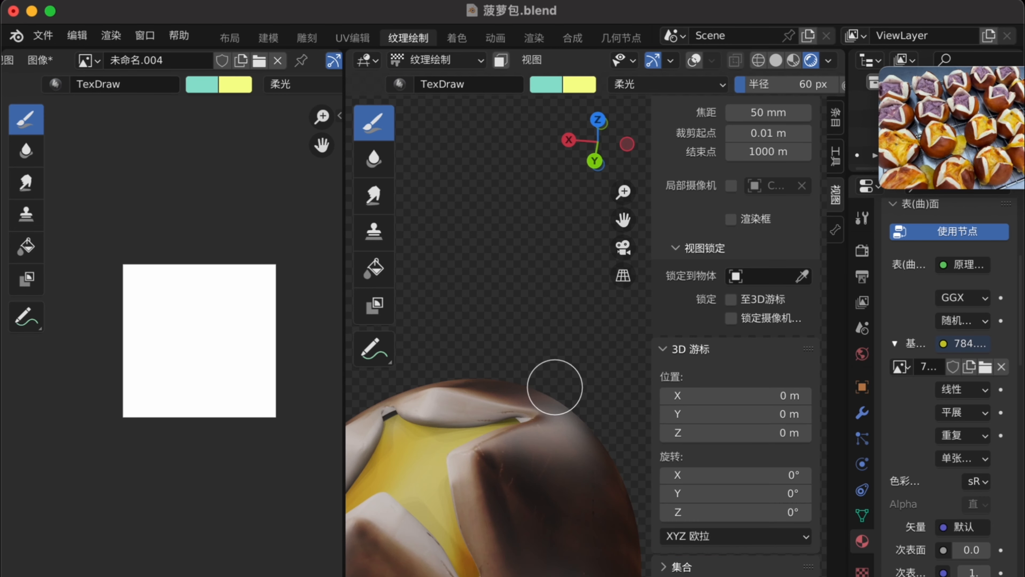
{"action": "scroll", "coordinate": [555, 387], "scroll_direction": "down", "scroll_amount": 4}
{"action": "middle_click_drag", "start_coordinate": [511, 416], "coordinate": [499, 439]}
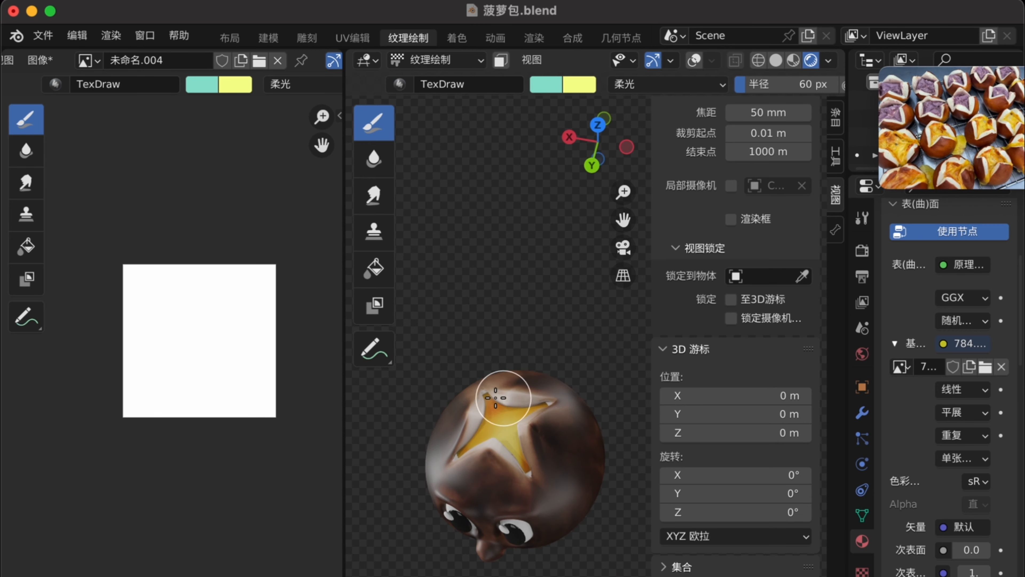
{"action": "middle_click_drag", "start_coordinate": [496, 397], "coordinate": [503, 425]}
{"action": "middle_click_drag", "start_coordinate": [489, 513], "coordinate": [464, 465]}
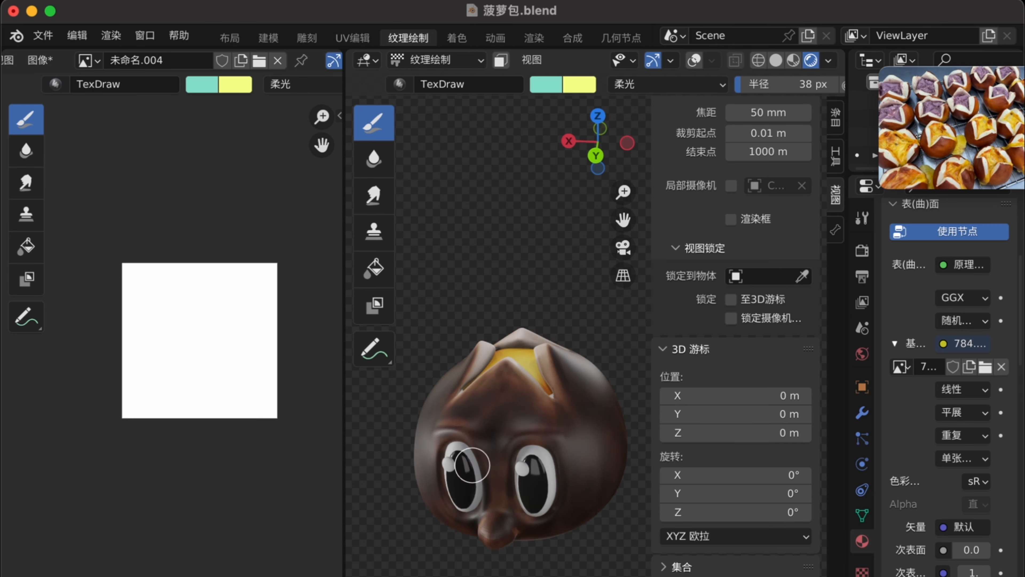
{"action": "middle_click_drag", "start_coordinate": [508, 424], "coordinate": [527, 334]}
Save the file and show the scene through the camera in the Modeling workspace
{"action": "key", "text": "super+s"}
{"action": "left_click", "coordinate": [624, 247]}
{"action": "left_click", "coordinate": [307, 38]}
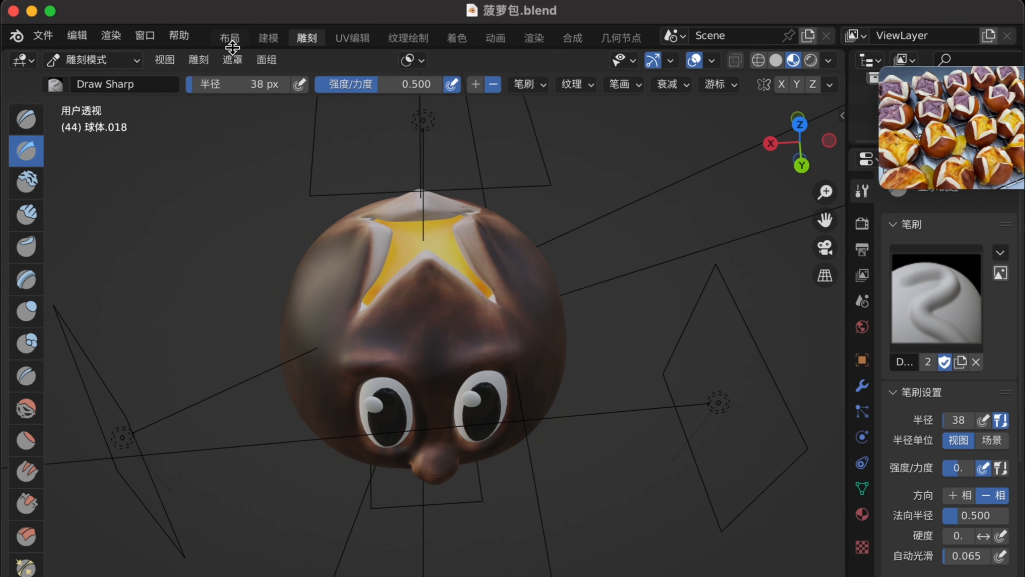
{"action": "left_click", "coordinate": [269, 37]}
{"action": "left_click", "coordinate": [825, 248]}
Add an area light and raise it above the bun's split top
{"action": "key", "text": "shift+a"}
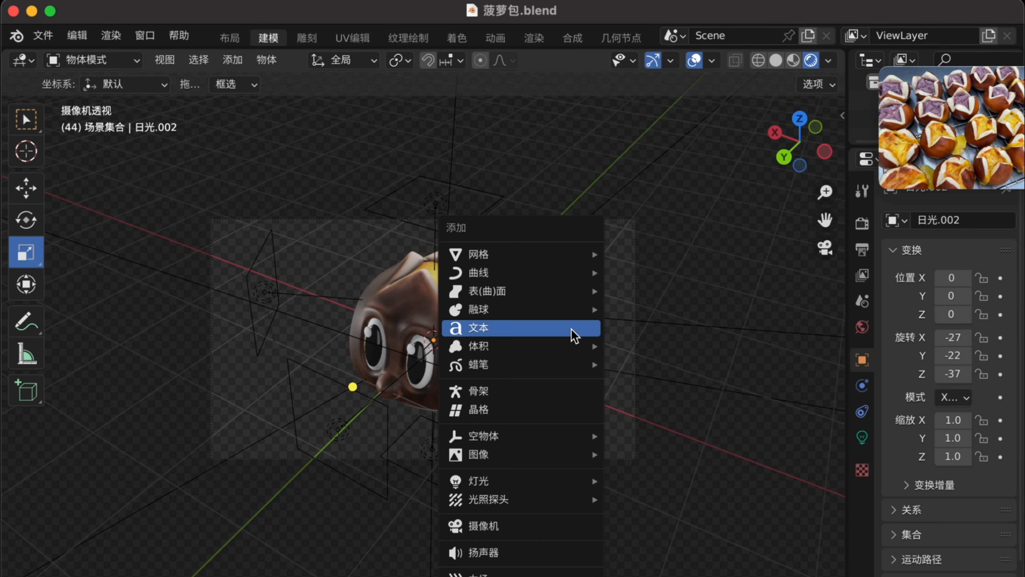
{"action": "mouse_move", "coordinate": [556, 481]}
{"action": "left_click", "coordinate": [642, 536]}
{"action": "left_click", "coordinate": [27, 188]}
{"action": "left_click_drag", "start_coordinate": [436, 275], "coordinate": [437, 164]}
Set the specular of the inner sphere's Principled BSDF material to 0.589 in the Shading workspace
{"action": "left_click", "coordinate": [434, 317]}
{"action": "left_click", "coordinate": [457, 38]}
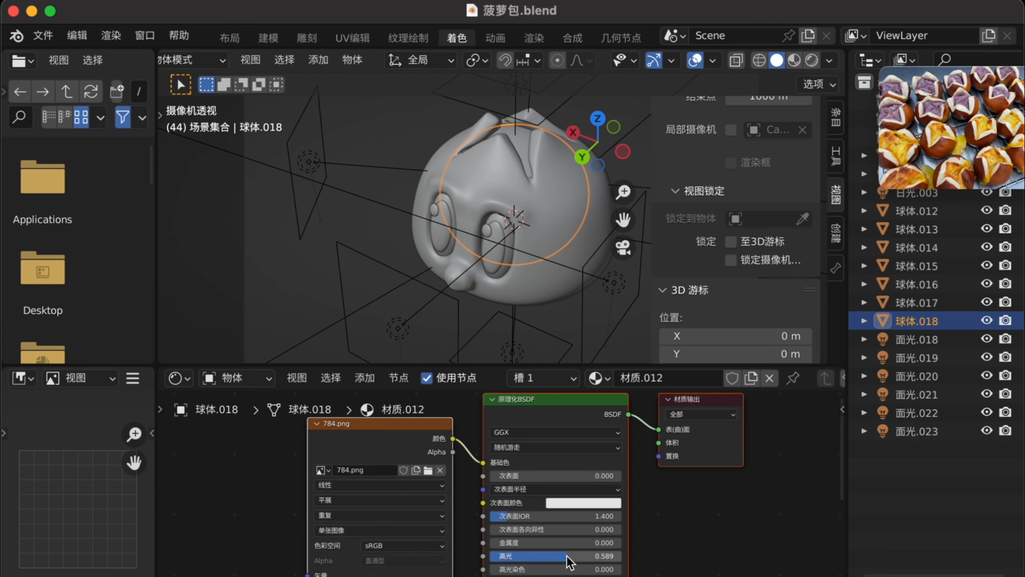
Return to Object Mode in the Modeling workspace and move the area light forward above the bun, to about Y 1.0 m, Z 1.6 m
{"action": "left_click", "coordinate": [307, 38]}
{"action": "left_click", "coordinate": [268, 37]}
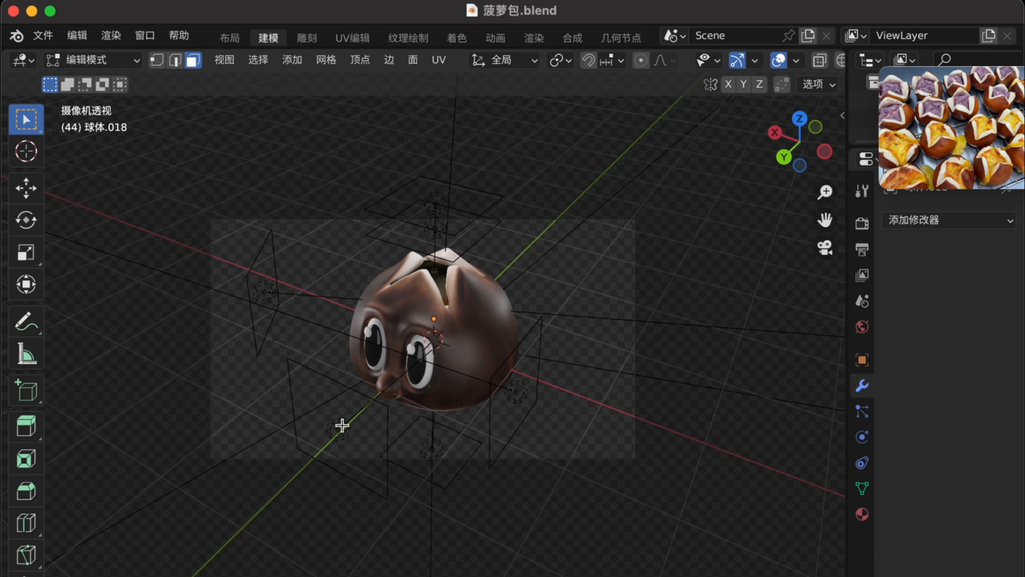
{"action": "left_click", "coordinate": [122, 60]}
{"action": "left_click", "coordinate": [128, 88]}
{"action": "left_click", "coordinate": [436, 203]}
{"action": "left_click_drag", "start_coordinate": [389, 236], "coordinate": [366, 343]}
{"action": "scroll", "coordinate": [366, 341], "scroll_direction": "up", "scroll_amount": 1}
{"action": "mouse_move", "coordinate": [358, 268]}
{"action": "left_mouse_down"}
{"action": "mouse_move", "coordinate": [360, 250]}
{"action": "mouse_move", "coordinate": [358, 276]}
{"action": "left_mouse_up"}
{"action": "left_click", "coordinate": [24, 248]}
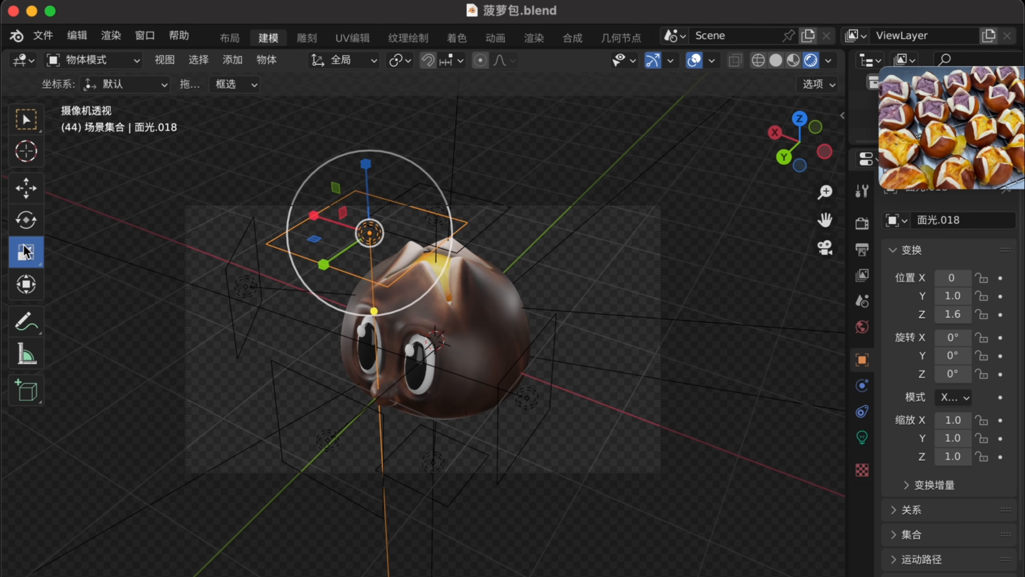
Undo the last two light edits and move the area light close above the bun's forehead, to about Y 0.8 m, Z 1.2 m
{"action": "key", "text": "super+z"}
{"action": "key", "text": "super+z"}
{"action": "left_click", "coordinate": [28, 189]}
{"action": "left_click_drag", "start_coordinate": [399, 215], "coordinate": [359, 267]}
{"action": "left_click_drag", "start_coordinate": [379, 173], "coordinate": [381, 229]}
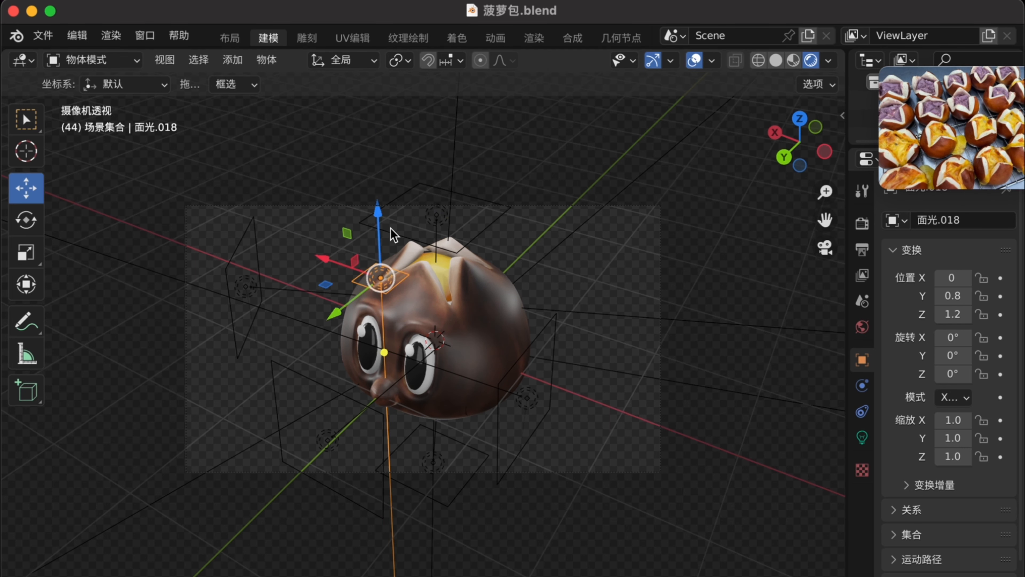
Duplicate the small forehead area light, move the copy forward in front of the face, and enlarge it
{"action": "key", "text": "super+c"}
{"action": "key", "text": "super+v"}
{"action": "left_click_drag", "start_coordinate": [335, 314], "coordinate": [286, 356]}
{"action": "left_click", "coordinate": [27, 256]}
{"action": "left_click_drag", "start_coordinate": [280, 293], "coordinate": [52, 211]}
{"action": "left_click_drag", "start_coordinate": [288, 356], "coordinate": [227, 404]}
Rotate the enlarged area light to face the bun and fine-tune its position in front of the eyes
{"action": "left_click", "coordinate": [26, 220]}
{"action": "left_click_drag", "start_coordinate": [321, 257], "coordinate": [279, 316]}
{"action": "left_click", "coordinate": [26, 189]}
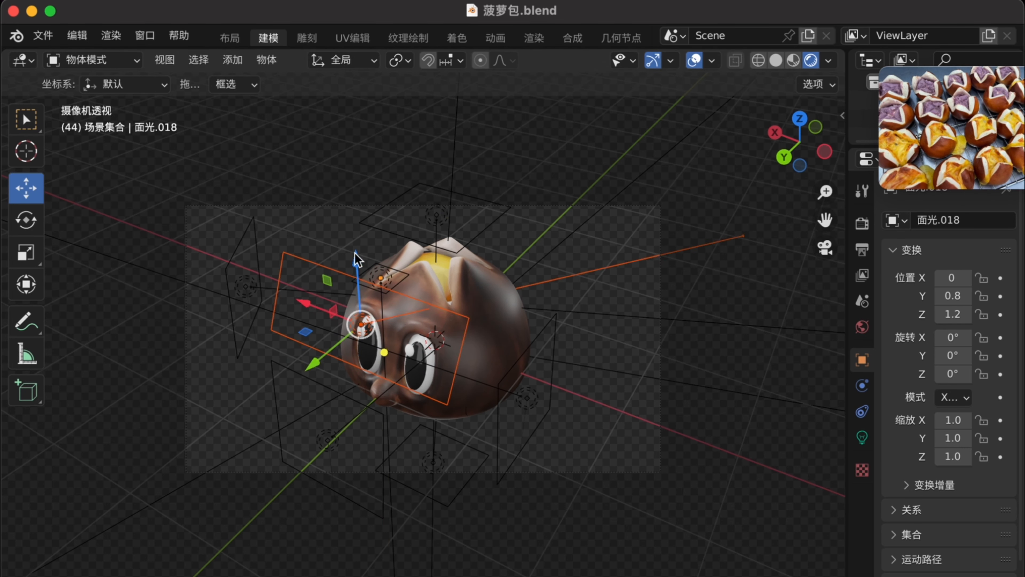
{"action": "left_click_drag", "start_coordinate": [355, 254], "coordinate": [387, 239]}
{"action": "left_click", "coordinate": [26, 254]}
{"action": "left_click", "coordinate": [27, 189]}
{"action": "left_click_drag", "start_coordinate": [320, 460], "coordinate": [324, 456]}
Add another area light and position it in front of the bun's face, near the nose
{"action": "key", "text": "shift+a"}
{"action": "left_click", "coordinate": [450, 488]}
{"action": "left_click_drag", "start_coordinate": [388, 381], "coordinate": [323, 444]}
{"action": "left_click_drag", "start_coordinate": [362, 346], "coordinate": [359, 303]}
{"action": "left_click", "coordinate": [865, 433]}
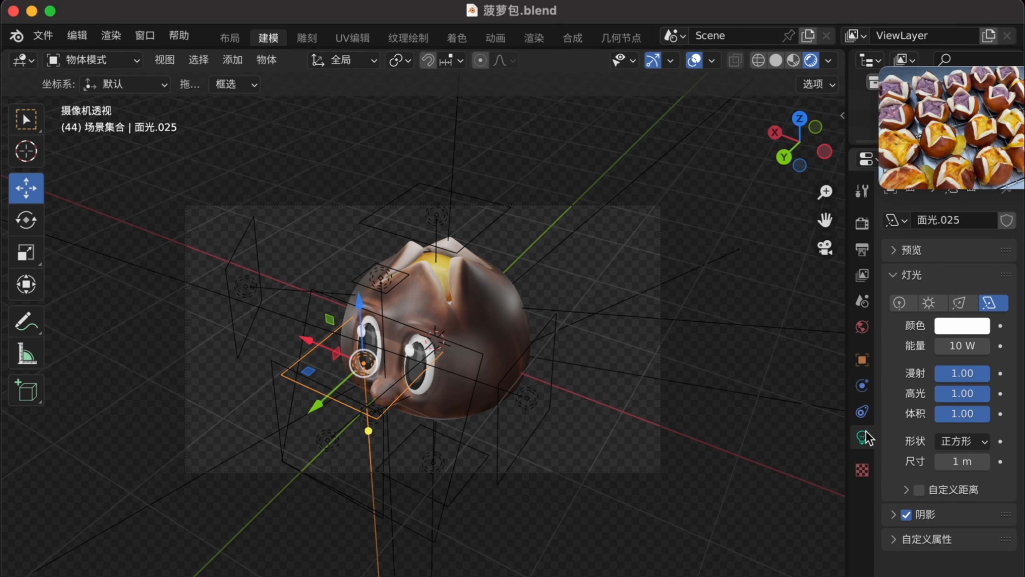
Try the ellipse shape on the new area light and undo it
{"action": "left_click", "coordinate": [939, 440]}
{"action": "left_click", "coordinate": [945, 501]}
{"action": "left_click", "coordinate": [26, 220]}
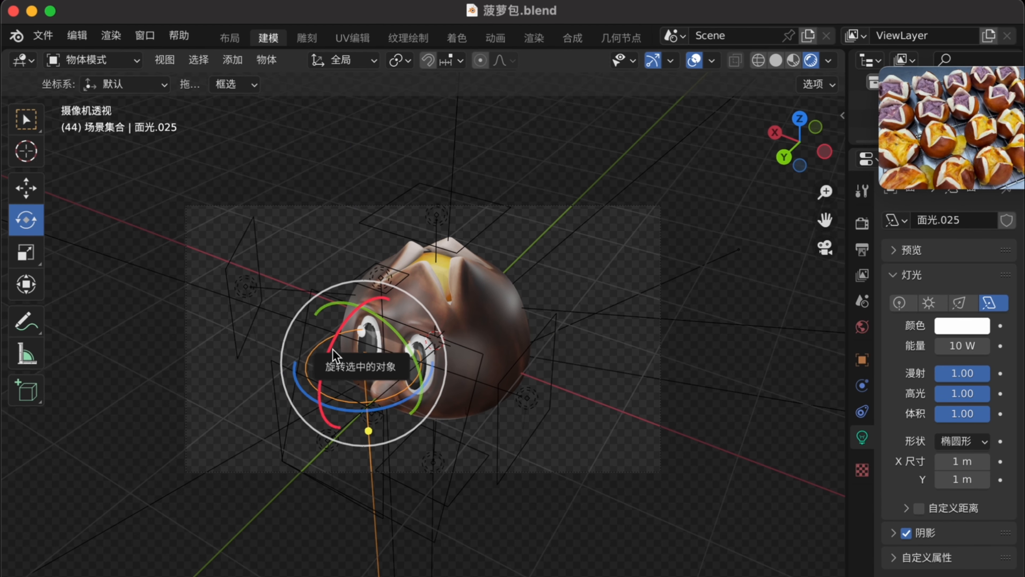
{"action": "key", "text": "super+z"}
Rotate the area light in front of the face toward the bun and step back through the latest light edits
{"action": "left_click_drag", "start_coordinate": [358, 305], "coordinate": [273, 325]}
{"action": "left_click", "coordinate": [27, 189]}
{"action": "left_click", "coordinate": [28, 248]}
{"action": "key", "text": "super+z"}
{"action": "key", "text": "super+z"}
{"action": "key", "text": "super+z"}
{"action": "key", "text": "super+z"}
{"action": "key", "text": "super+shift+z"}
{"action": "left_click", "coordinate": [124, 343]}
Render the current frame to check the bun's lighting and close the render result
{"action": "left_click", "coordinate": [111, 36]}
{"action": "left_click", "coordinate": [123, 62]}
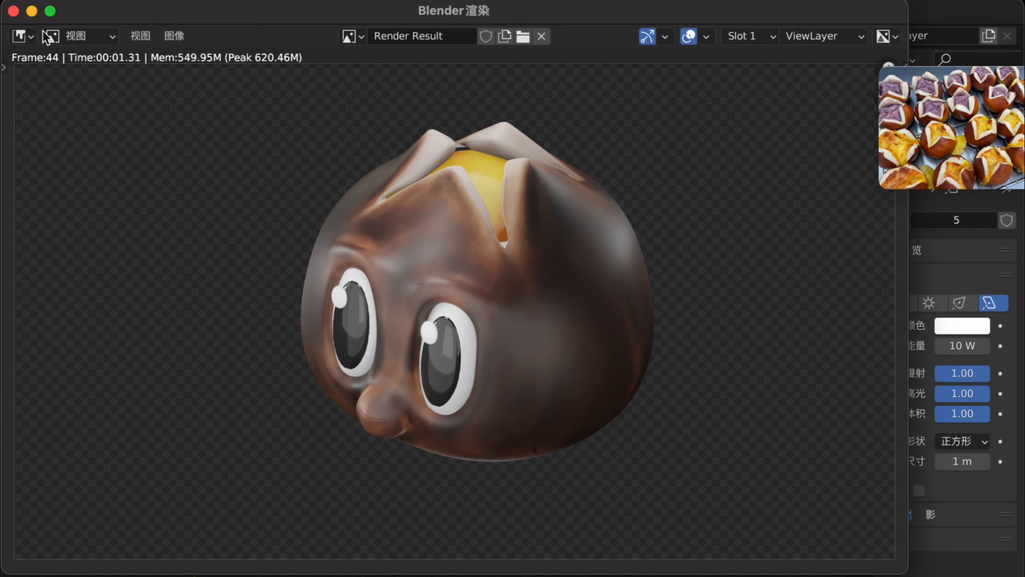
{"action": "left_click", "coordinate": [14, 11]}
Enlarge the front area light to about 2.55 m and move it farther from the bun along the Y axis
{"action": "left_click", "coordinate": [245, 343]}
{"action": "key", "text": "shift+d"}
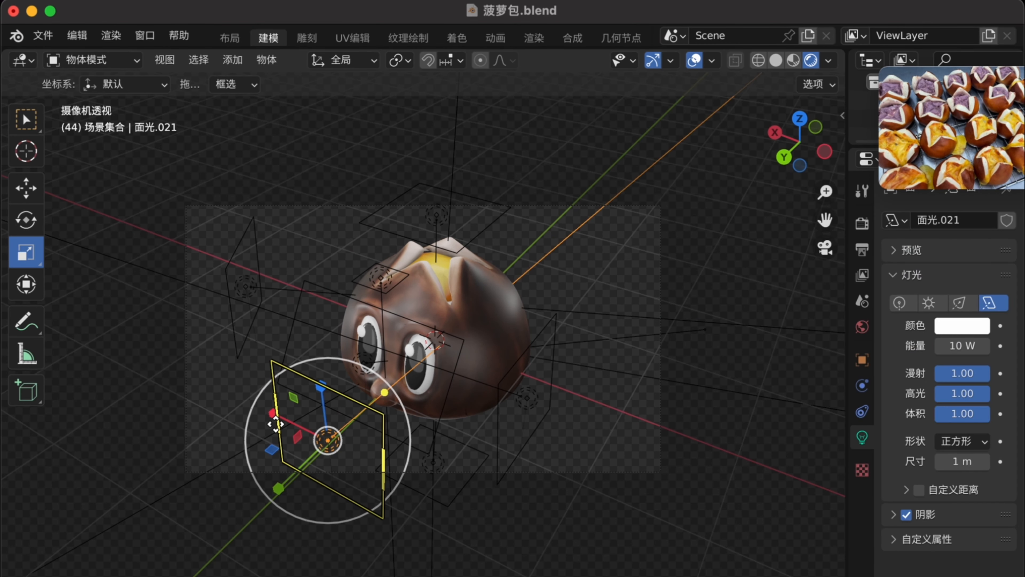
{"action": "key", "text": "y"}
{"action": "left_click_drag", "start_coordinate": [285, 472], "coordinate": [175, 554]}
{"action": "left_click", "coordinate": [570, 286]}
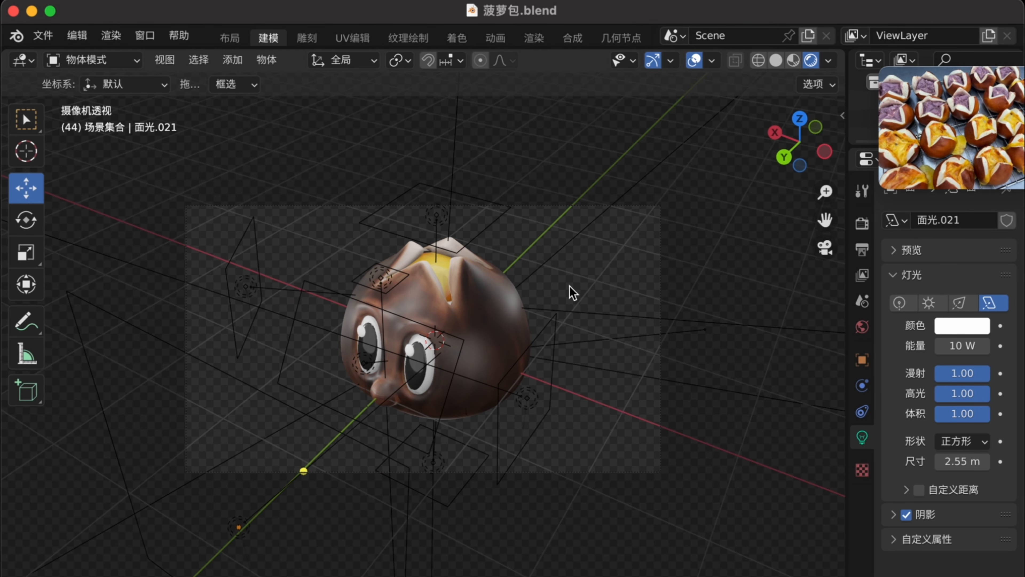
Give the area light beside the bun's lower cheek a light orange colour and expand its custom distance settings
{"action": "left_click", "coordinate": [551, 364]}
{"action": "left_click", "coordinate": [969, 323]}
{"action": "left_click_drag", "start_coordinate": [964, 137], "coordinate": [799, 464]}
{"action": "left_click", "coordinate": [877, 175]}
{"action": "left_click", "coordinate": [880, 172]}
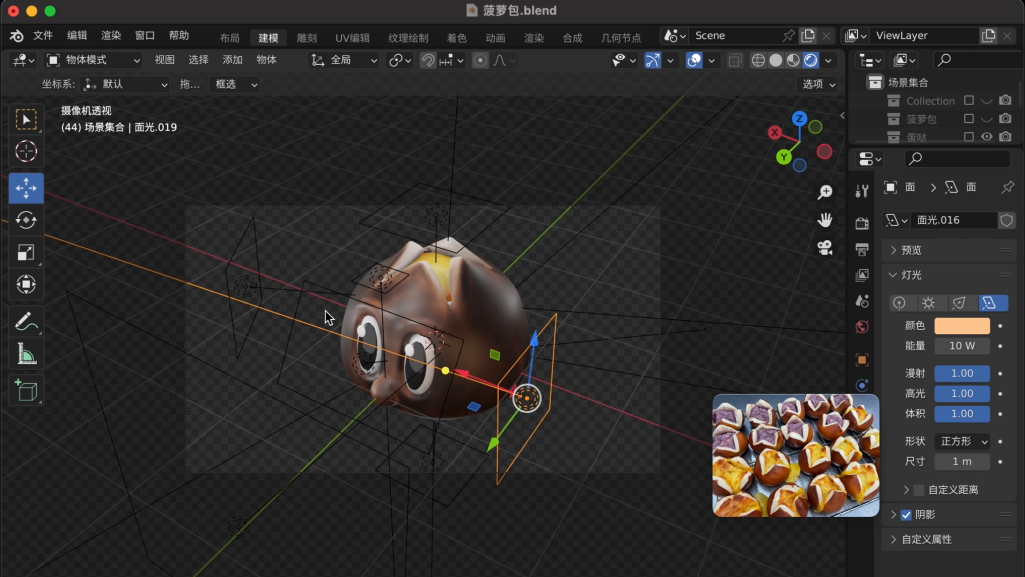
{"action": "left_click", "coordinate": [907, 489]}
Change the light colours of the small forehead area light and the area light on the opposite side of the bun
{"action": "left_click", "coordinate": [381, 278]}
{"action": "left_click", "coordinate": [963, 326]}
{"action": "left_click_drag", "start_coordinate": [901, 176], "coordinate": [885, 163]}
{"action": "left_click", "coordinate": [245, 287]}
{"action": "left_click", "coordinate": [963, 325]}
{"action": "left_click", "coordinate": [871, 199]}
{"action": "left_click", "coordinate": [509, 291]}
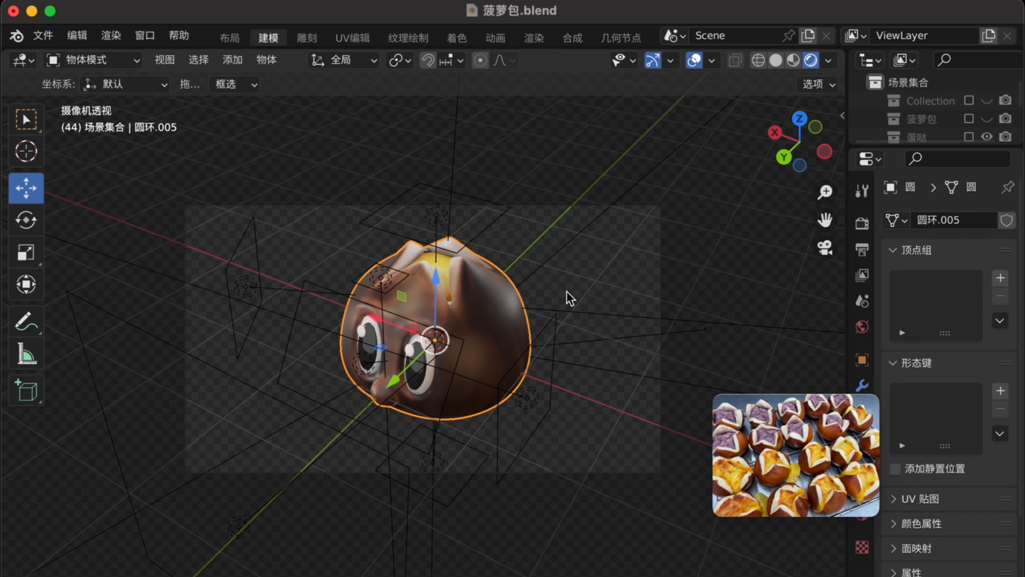
Add a new area light at the bun's centre
{"action": "left_click", "coordinate": [567, 290]}
{"action": "key", "text": "shift+a"}
{"action": "mouse_move", "coordinate": [594, 247]}
{"action": "mouse_move", "coordinate": [586, 300]}
{"action": "left_click", "coordinate": [648, 359]}
Try raising, shifting and rotating the new area light, and undo those transforms
{"action": "left_click_drag", "start_coordinate": [436, 271], "coordinate": [437, 184]}
{"action": "left_click_drag", "start_coordinate": [397, 293], "coordinate": [458, 247]}
{"action": "left_click", "coordinate": [26, 220]}
{"action": "left_click_drag", "start_coordinate": [505, 184], "coordinate": [314, 421]}
{"action": "key", "text": "super+z"}
{"action": "key", "text": "super+z"}
{"action": "key", "text": "super+z"}
Raise the new area light to the bun's split top and rotate it to point forward over the forehead
{"action": "left_click", "coordinate": [26, 188]}
{"action": "left_click_drag", "start_coordinate": [435, 261], "coordinate": [435, 170]}
{"action": "left_click", "coordinate": [26, 220]}
{"action": "left_click_drag", "start_coordinate": [400, 245], "coordinate": [438, 194]}
{"action": "left_click", "coordinate": [26, 188]}
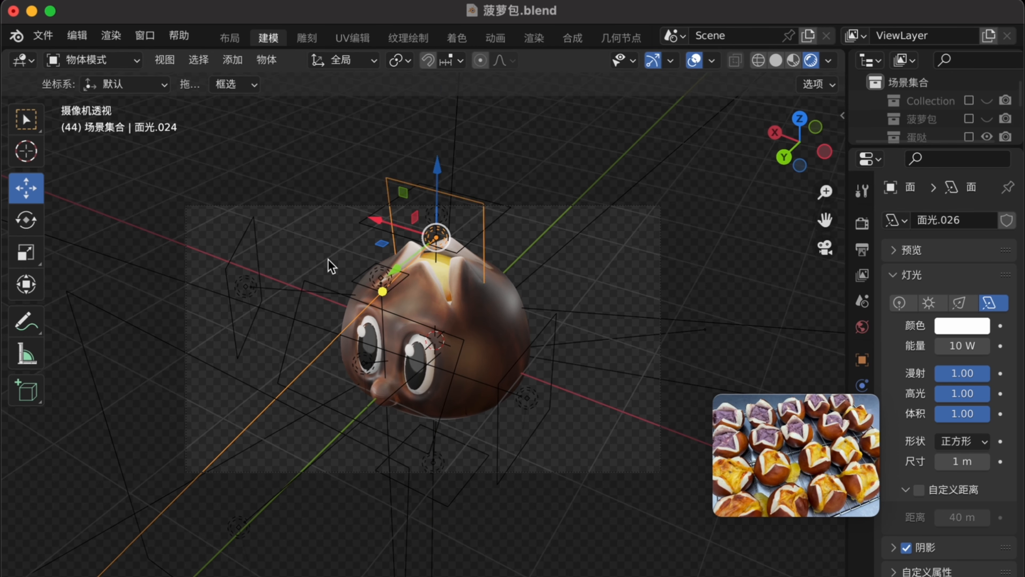
{"action": "left_click", "coordinate": [26, 220]}
{"action": "left_click_drag", "start_coordinate": [393, 268], "coordinate": [438, 190]}
{"action": "left_click", "coordinate": [407, 265]}
{"action": "key", "text": "super+z"}
{"action": "left_click", "coordinate": [395, 207]}
Scale and reposition the area light above the split top, and set its power to 100 W
{"action": "left_click", "coordinate": [25, 252]}
{"action": "left_click_drag", "start_coordinate": [360, 214], "coordinate": [389, 223]}
{"action": "left_click_drag", "start_coordinate": [483, 130], "coordinate": [484, 148]}
{"action": "left_click_drag", "start_coordinate": [444, 248], "coordinate": [418, 120]}
{"action": "double_click", "coordinate": [973, 345]}
{"action": "type", "text": "100"}
{"action": "key", "text": "Return"}
Adjust the 100 W area light's size to about 1.38 m and rotate it freely above the split top
{"action": "left_click_drag", "start_coordinate": [433, 178], "coordinate": [387, 245]}
{"action": "left_click_drag", "start_coordinate": [355, 179], "coordinate": [384, 208]}
{"action": "left_click_drag", "start_coordinate": [373, 186], "coordinate": [366, 186]}
{"action": "left_click", "coordinate": [26, 219]}
{"action": "left_click_drag", "start_coordinate": [423, 153], "coordinate": [421, 157]}
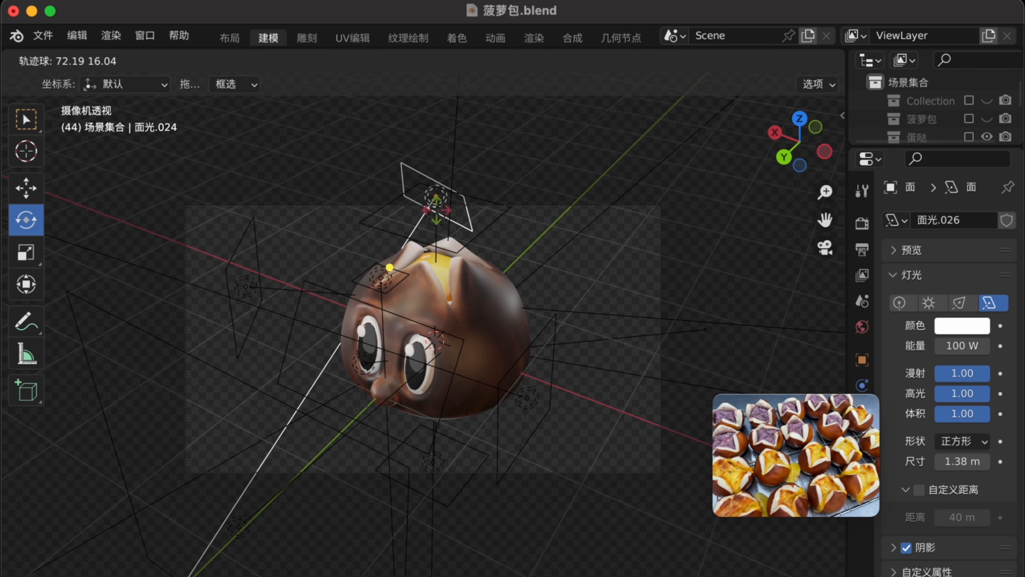